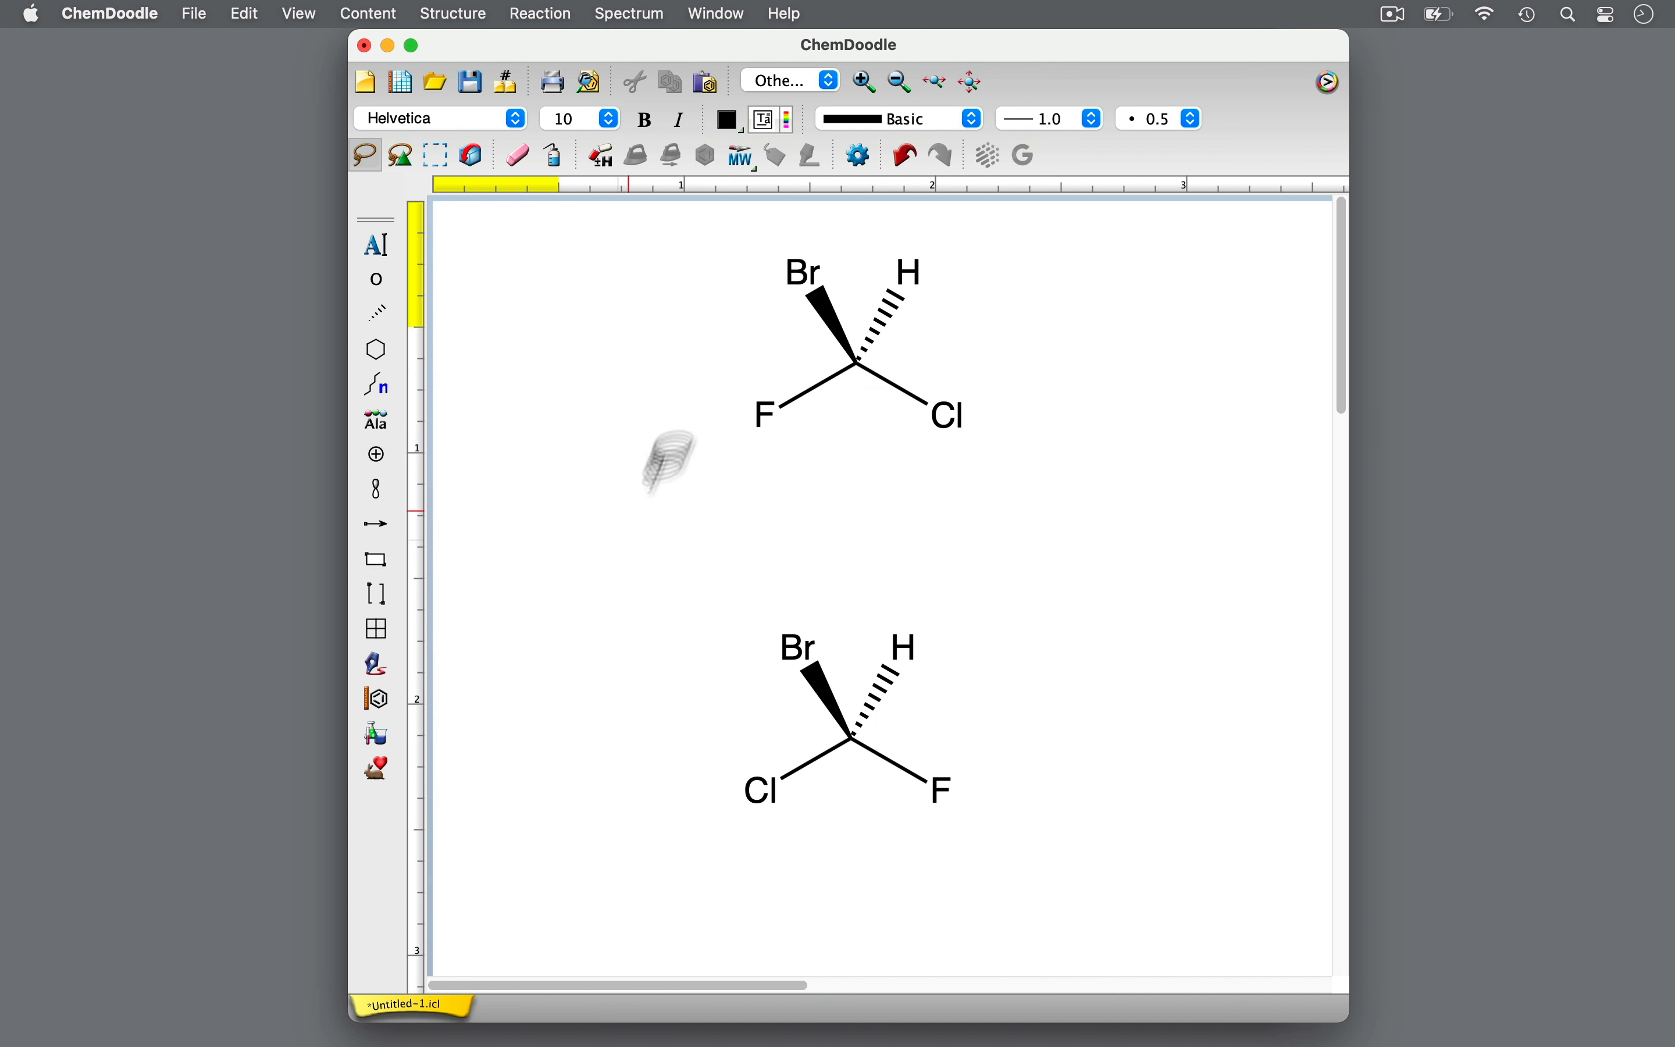
# - Select both drawn bromochlorofluoromethane structures, label them, and clear the selection
pyautogui.press('super+a')
pyautogui.click(777, 155)
pyautogui.click(1004, 582)
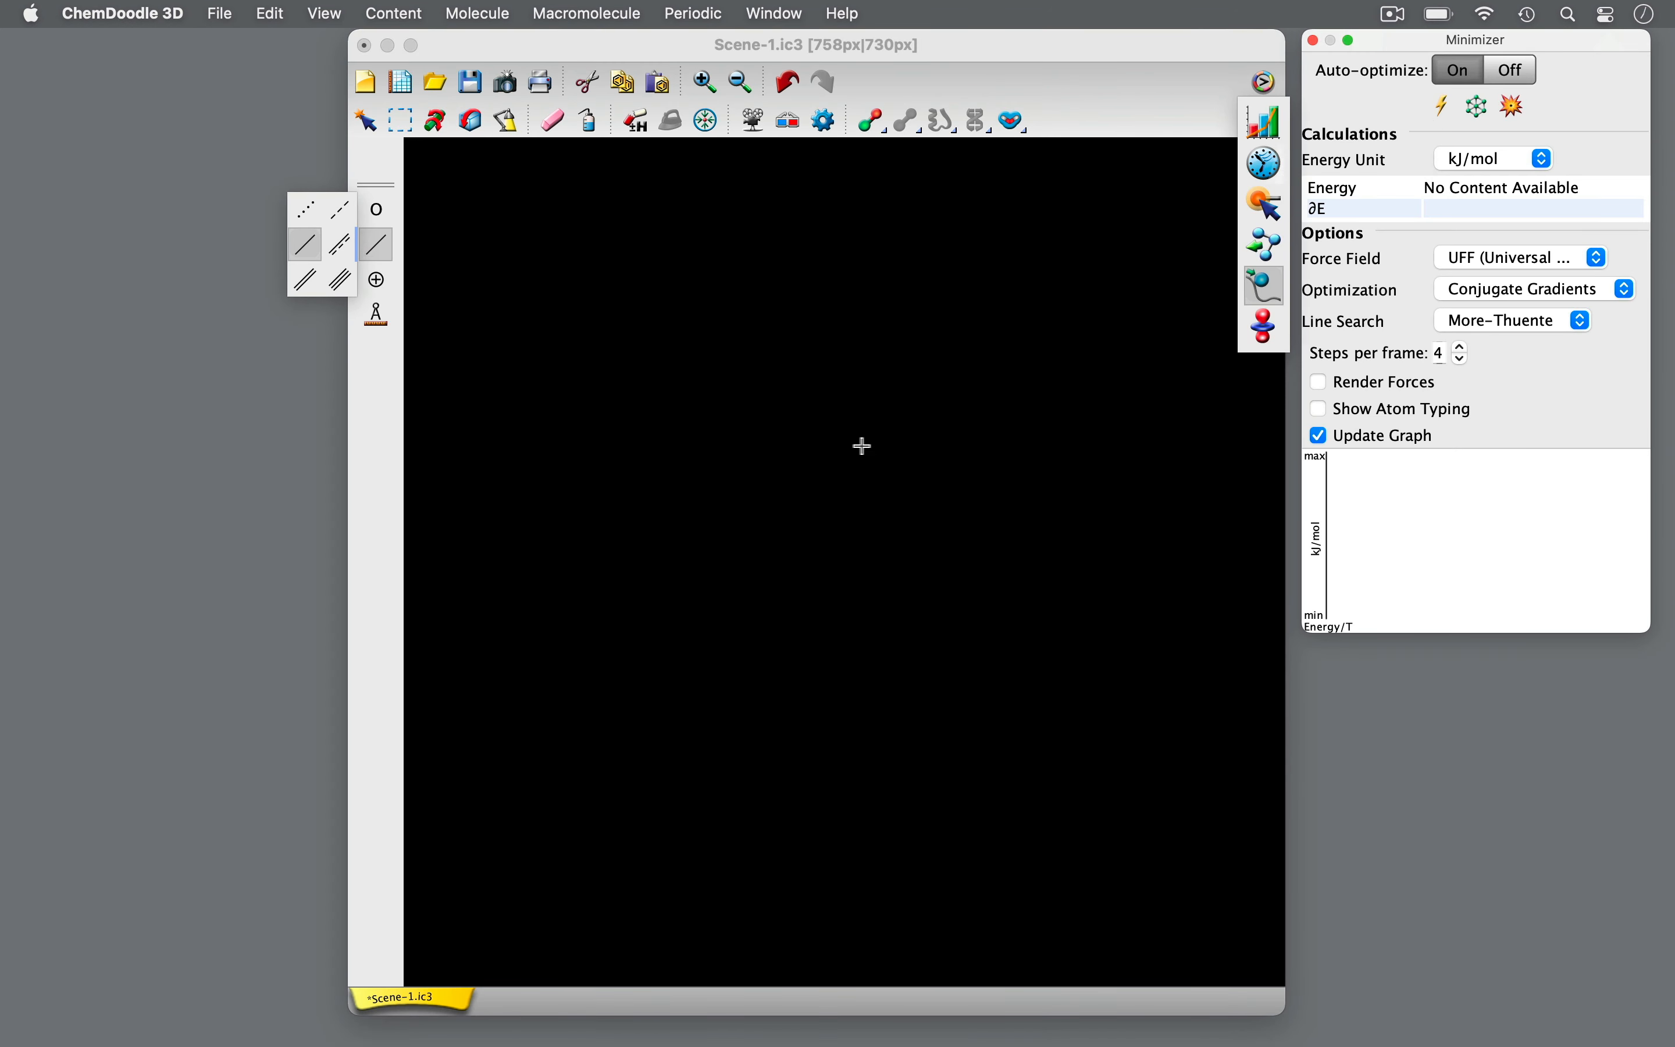
# - Draw a central carbon atom in the 3D scene with single-bonded carbon atoms around it
pyautogui.click(820, 526)
pyautogui.click(820, 526)
pyautogui.click(816, 524)
pyautogui.click(817, 524)
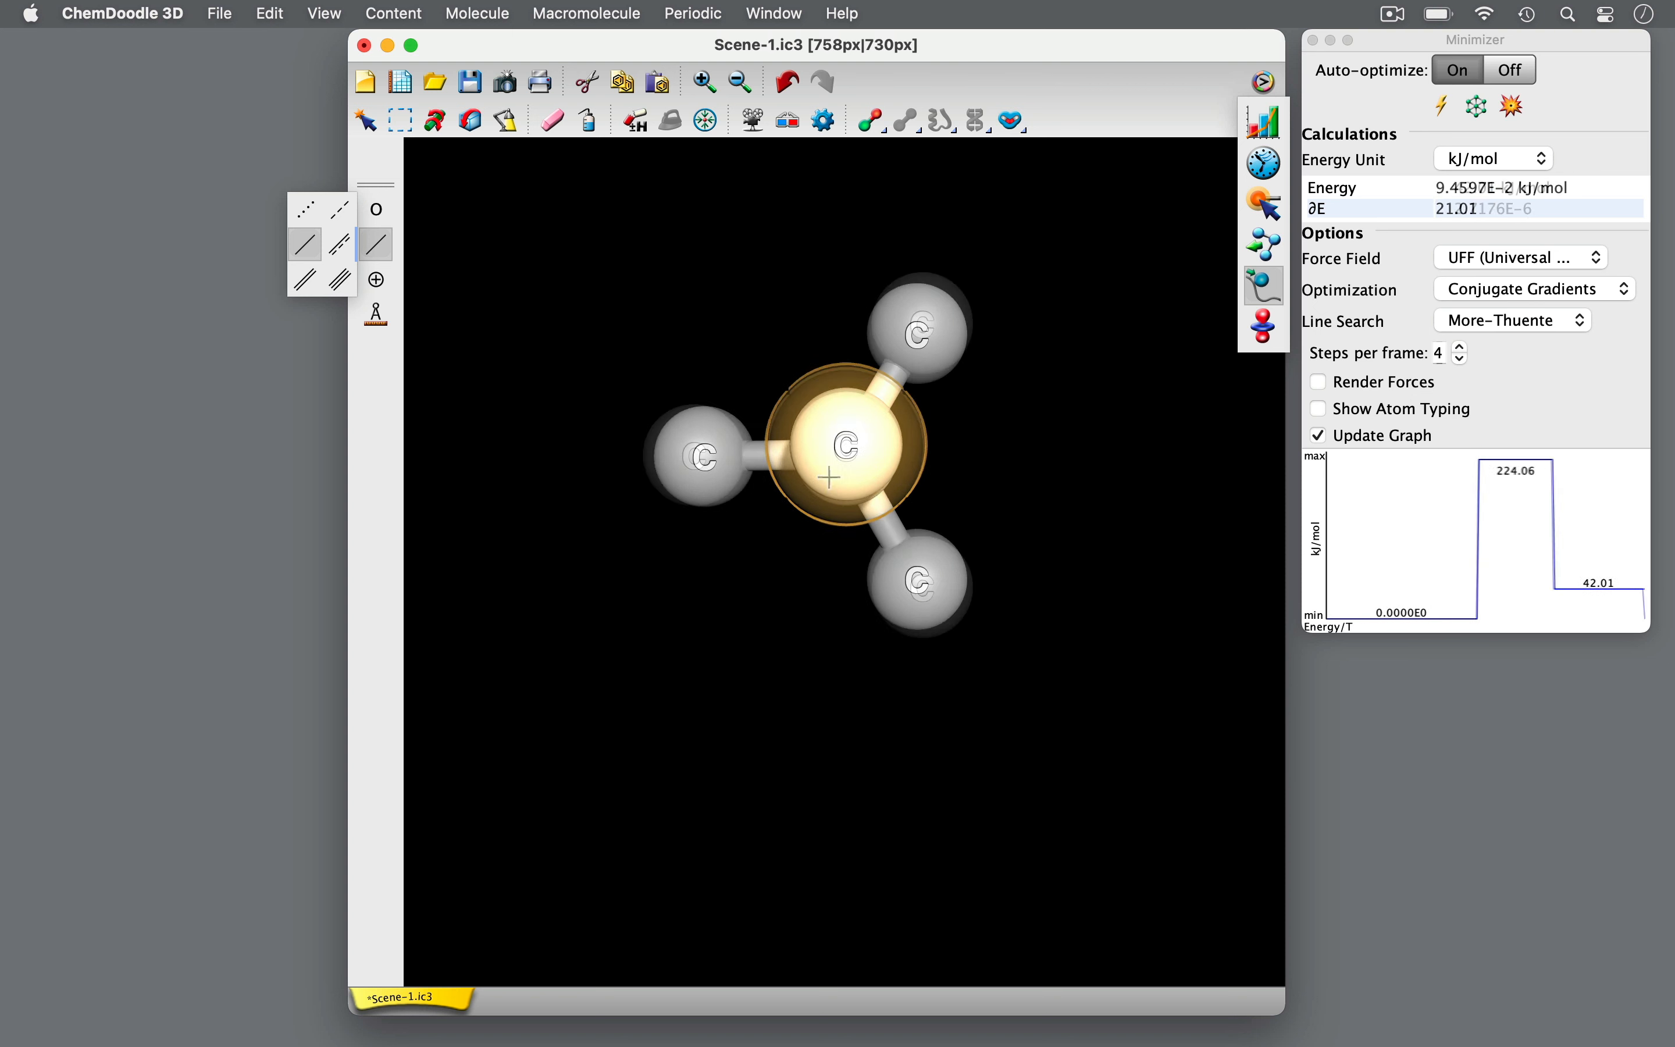
# - Change the outer atoms to hydrogen, bromine, chlorine and fluorine, and turn auto-optimization off
pyautogui.press('h')
pyautogui.press('b')
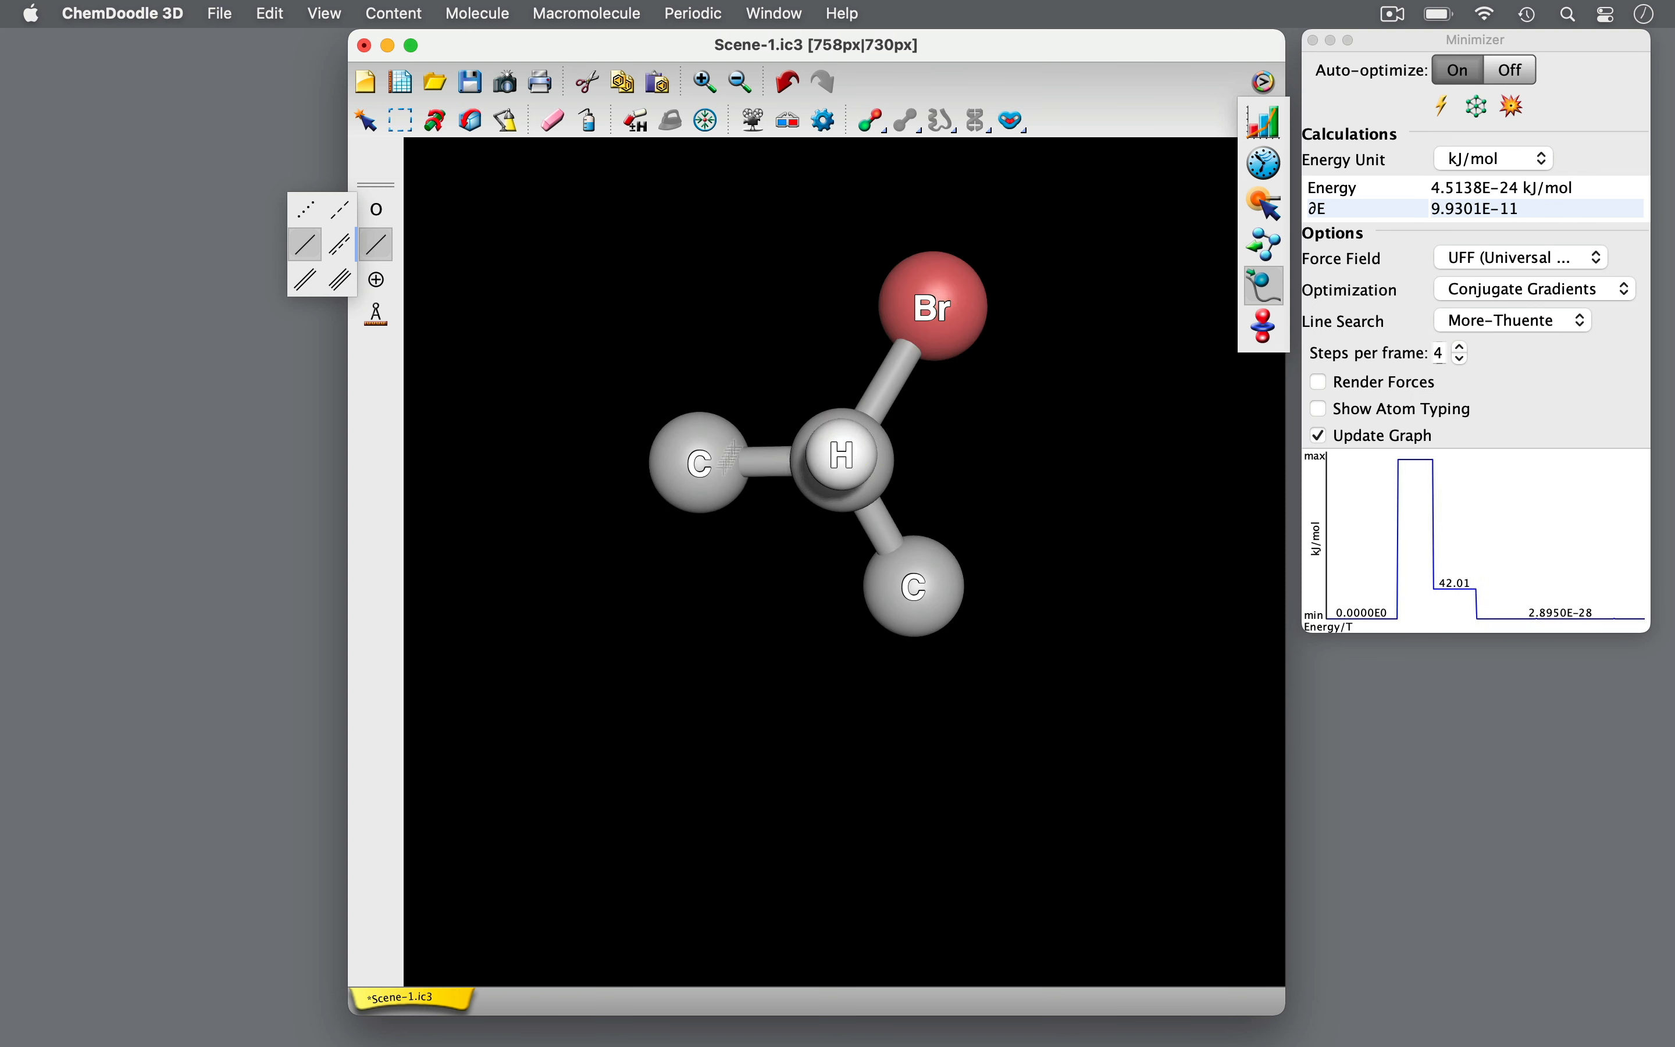
pyautogui.press('l')
pyautogui.press('f')
pyautogui.click(1512, 69)
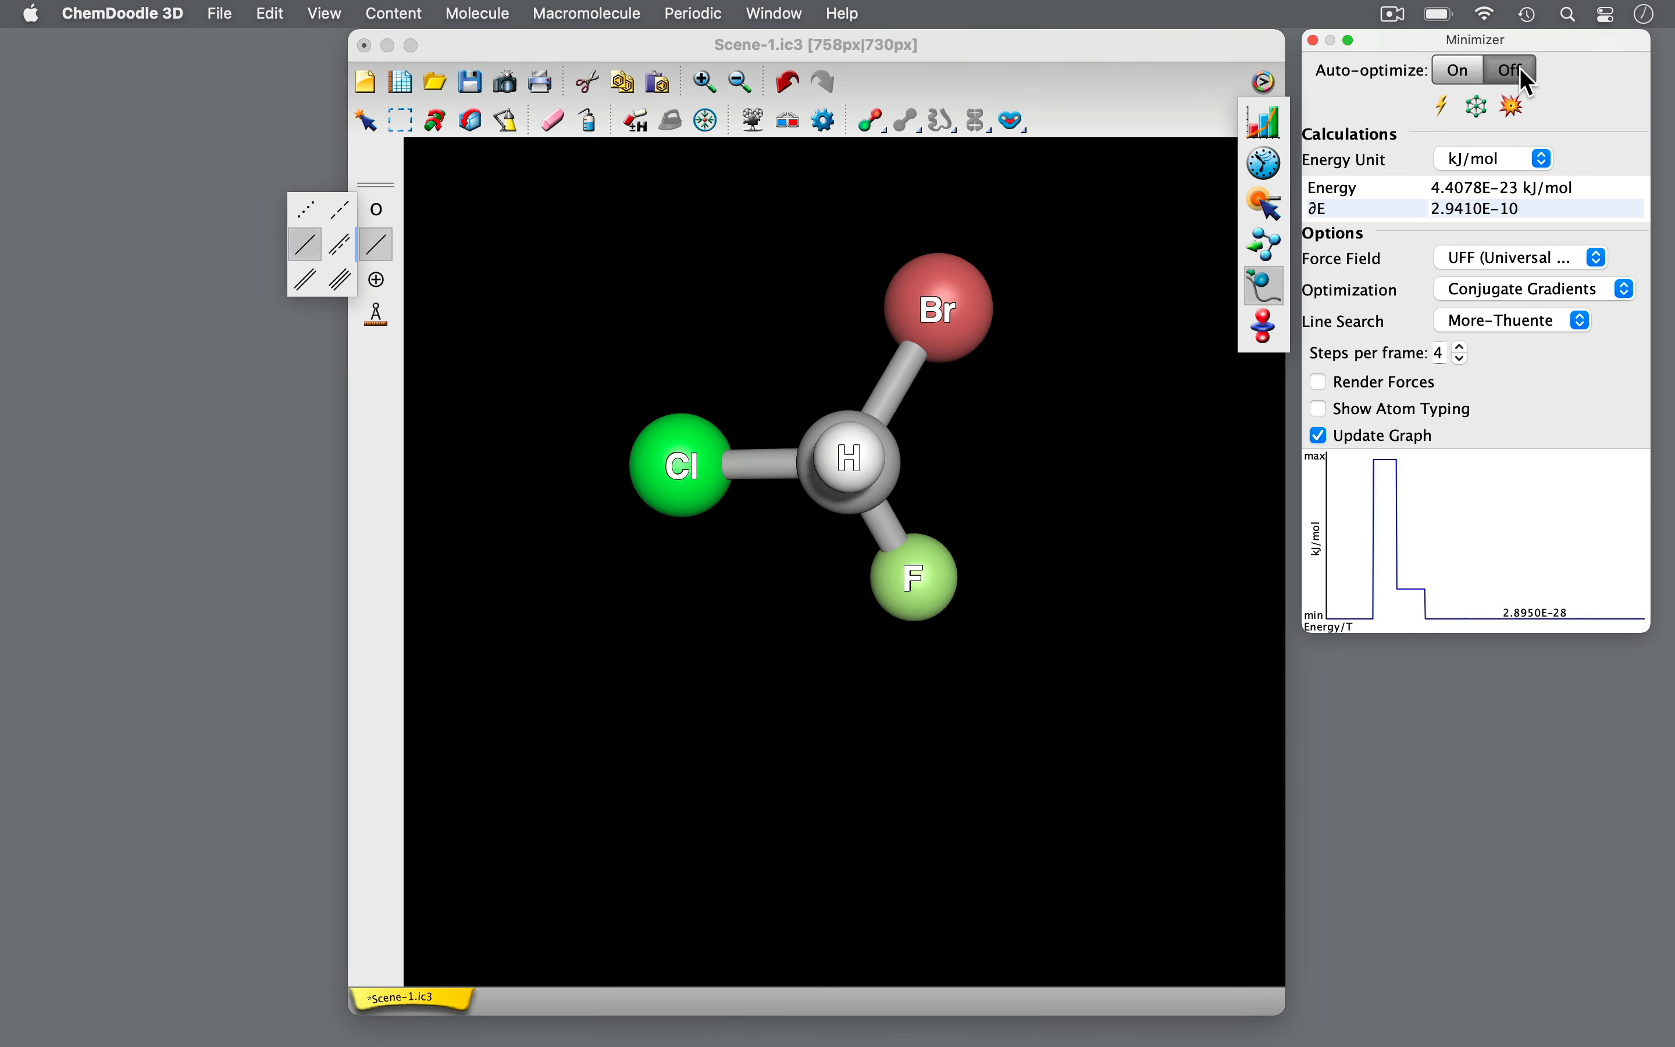
# - Pick out the four substituents in order of increasing atomic number: hydrogen, fluorine, chlorine and bromine
pyautogui.click(471, 121)
pyautogui.moveTo(1097, 640); pyautogui.dragTo(1001, 545)
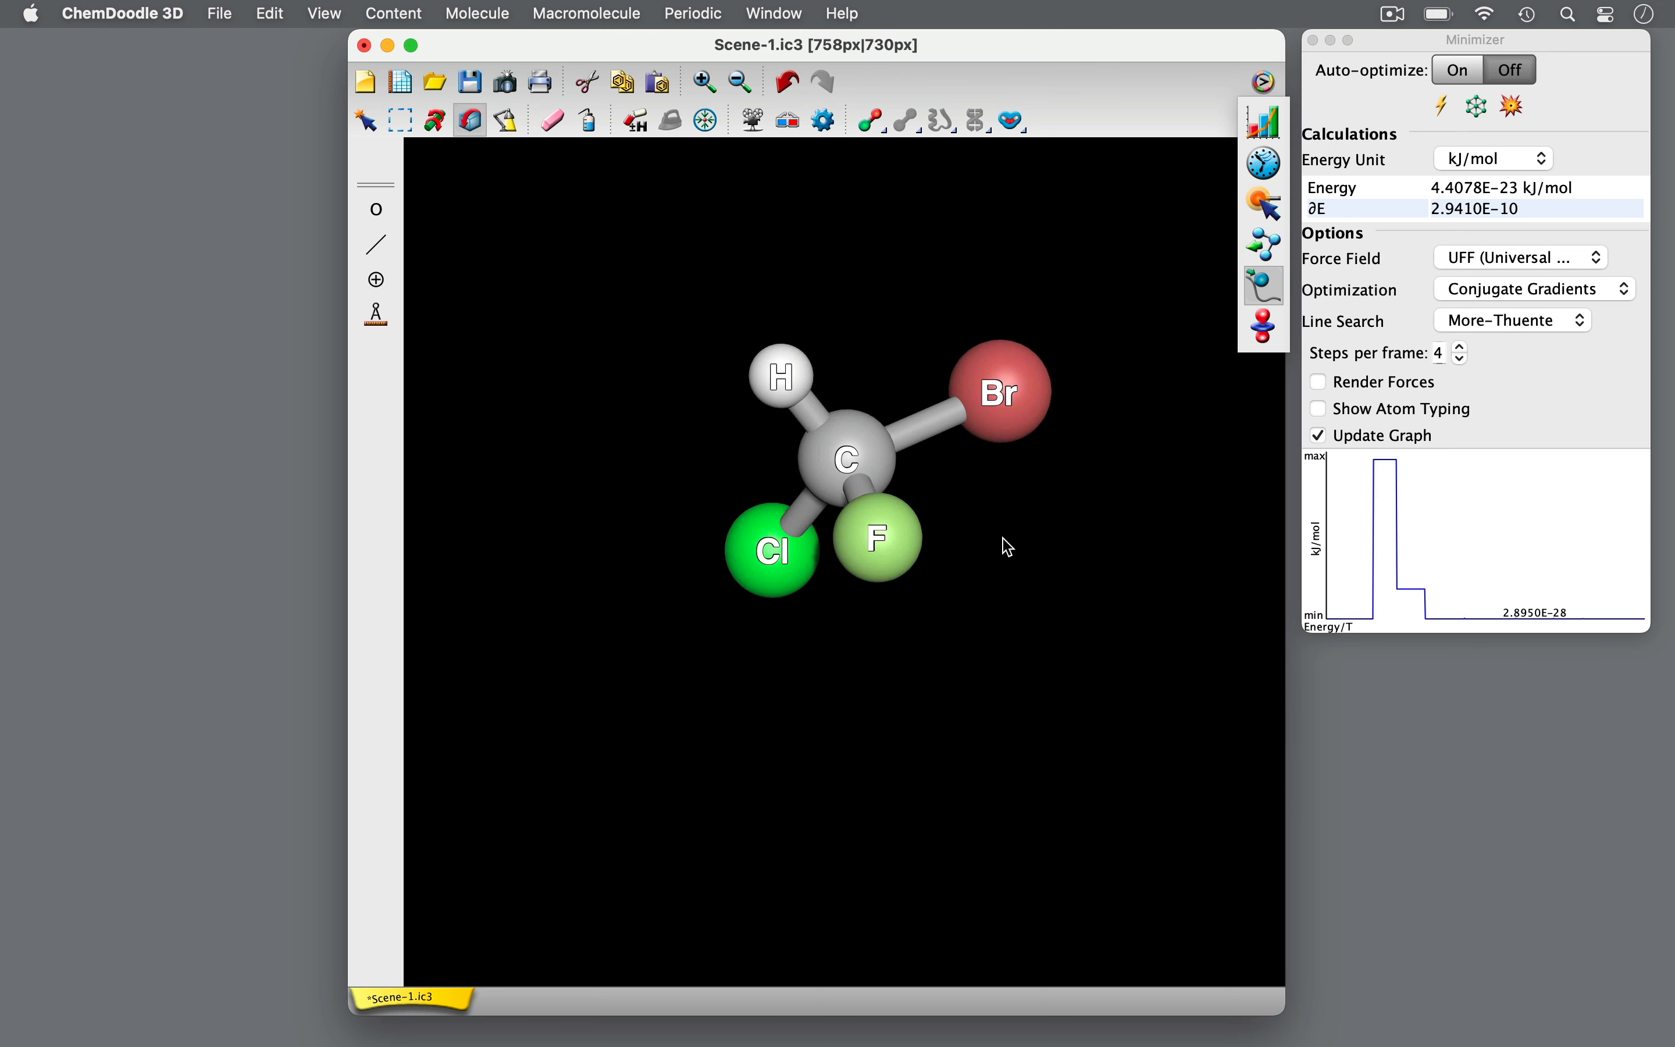
pyautogui.moveTo(617, 520); pyautogui.dragTo(849, 624)
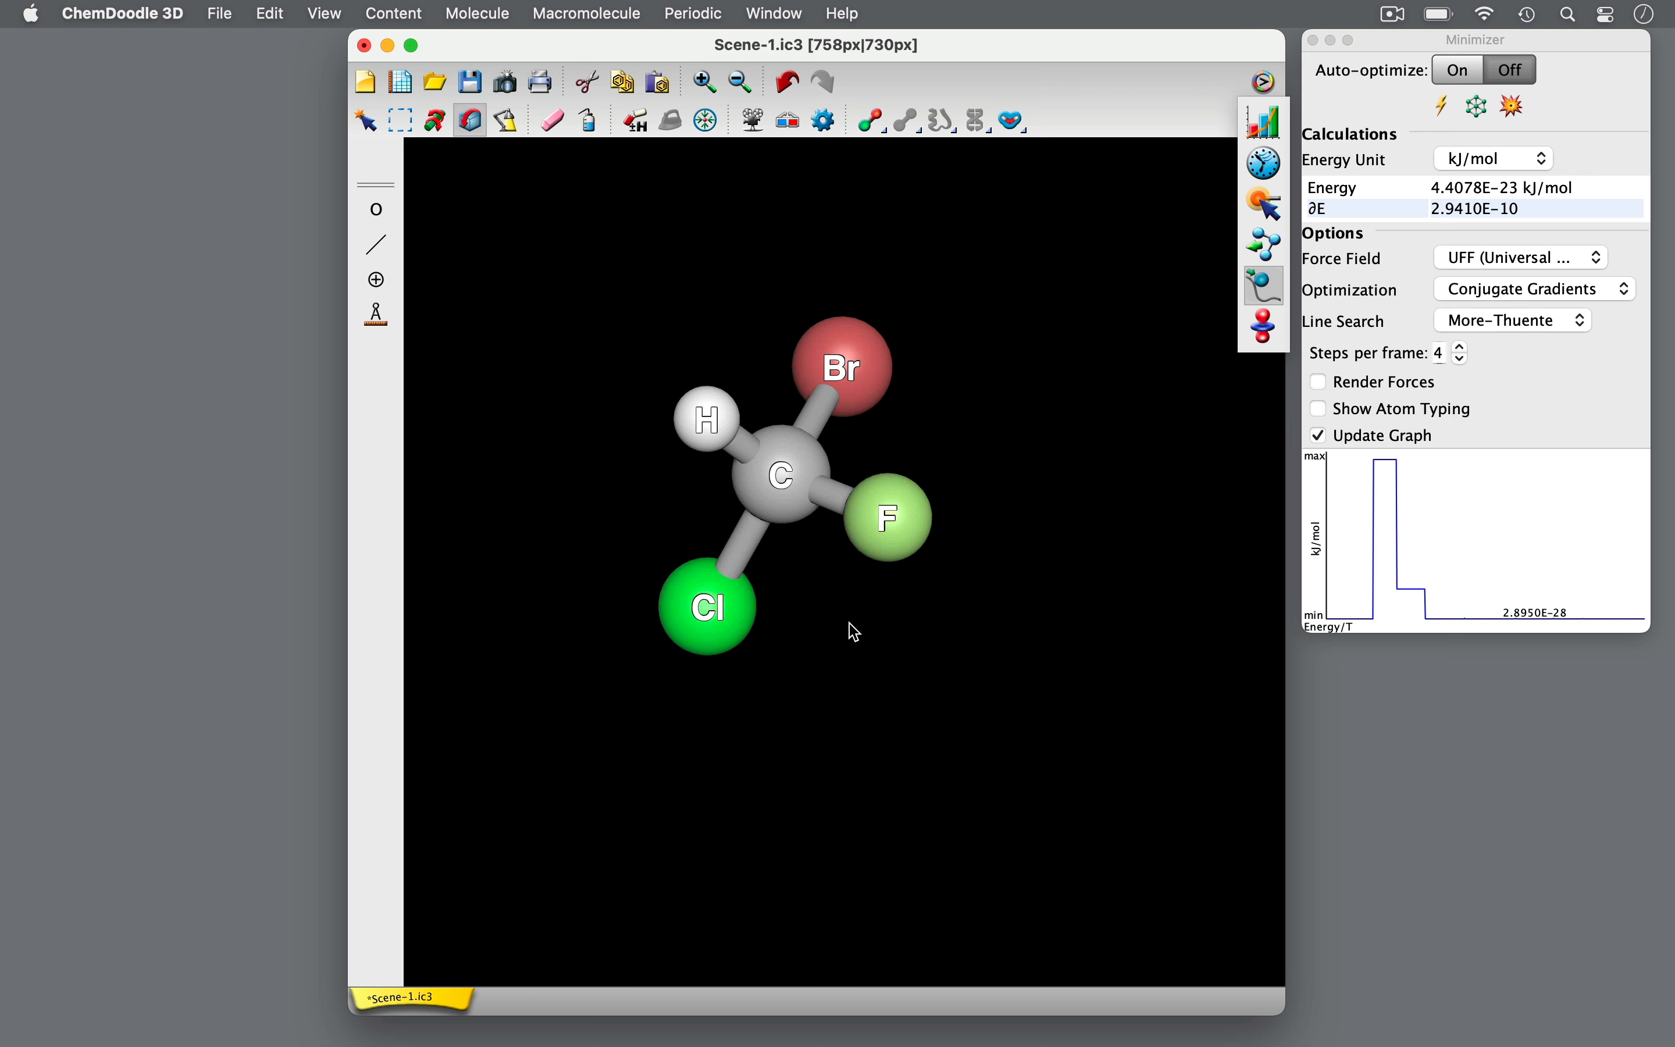
pyautogui.doubleClick(367, 123)
pyautogui.click(448, 267)
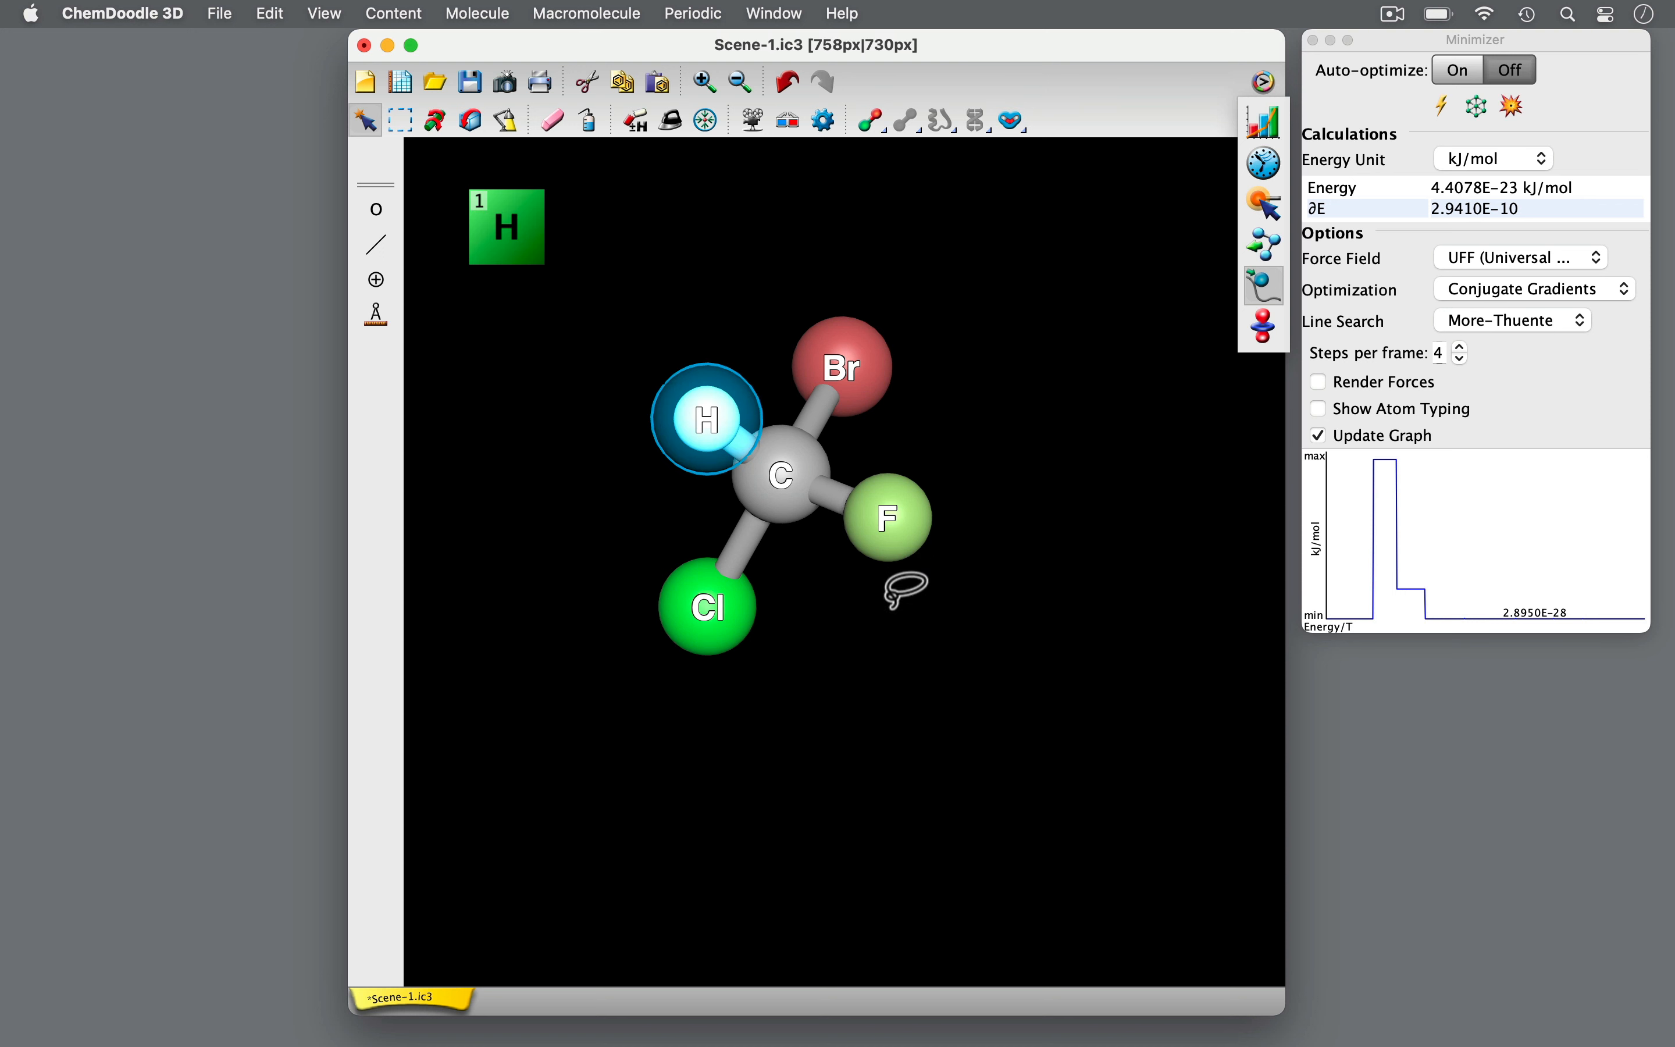
pyautogui.click(891, 553)
pyautogui.click(720, 652)
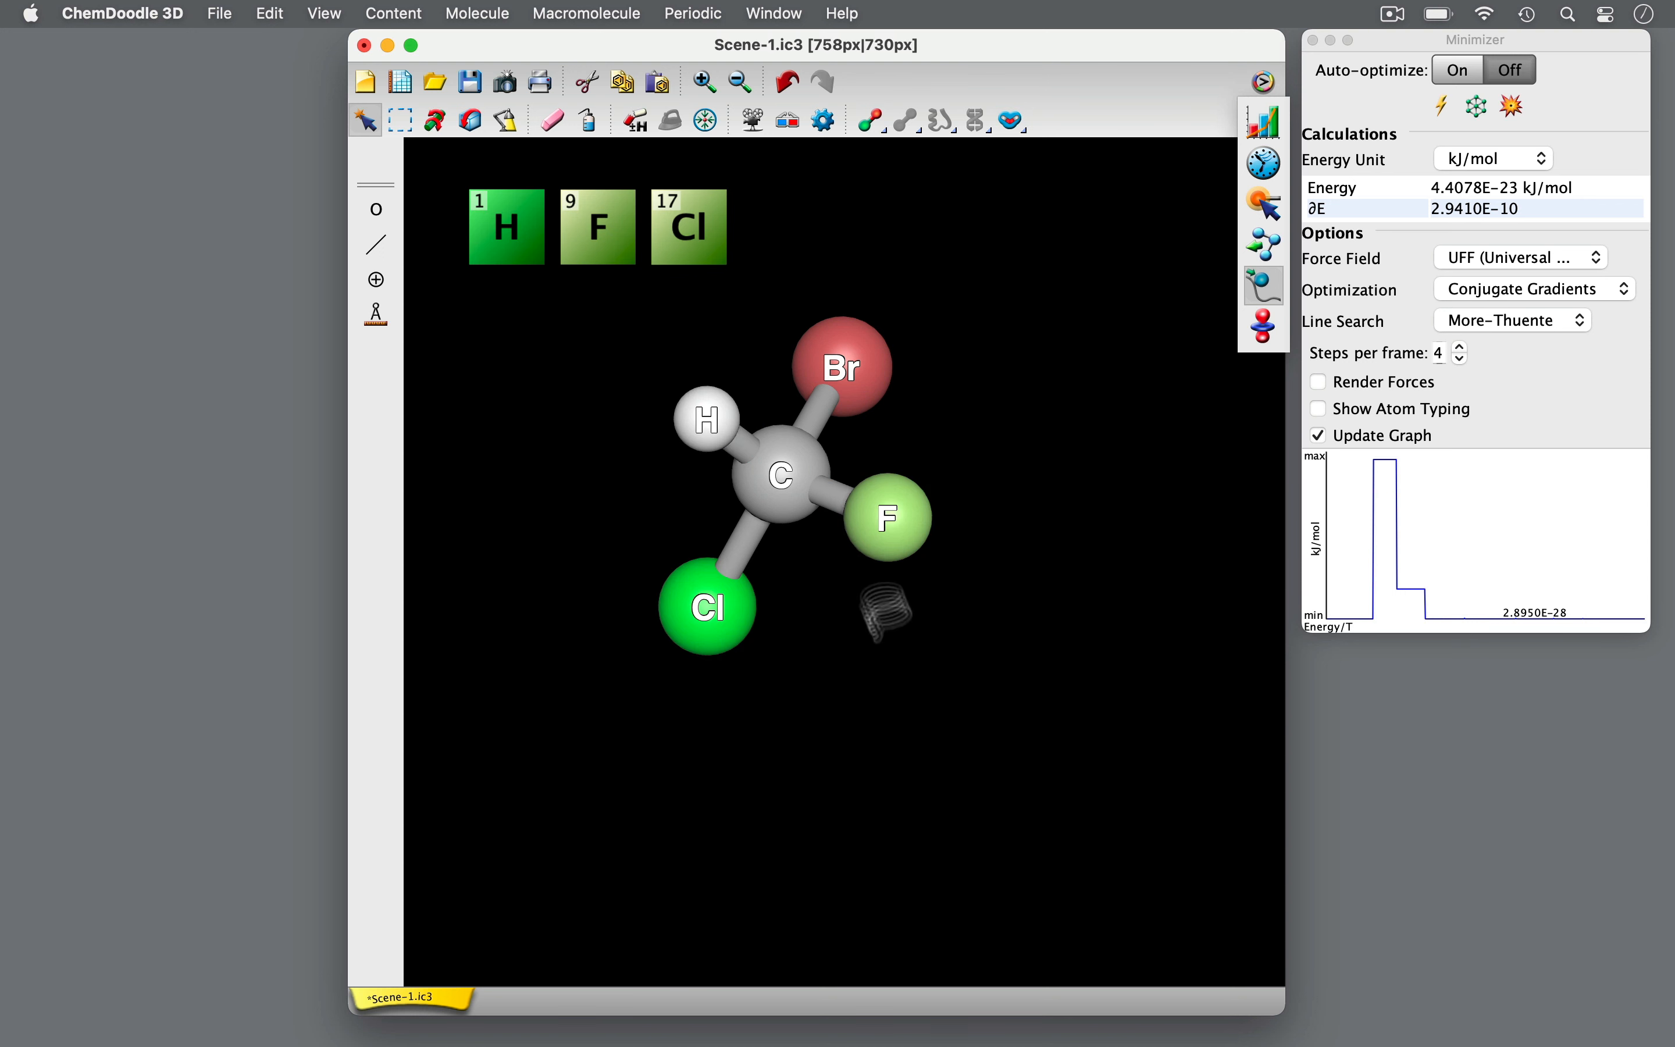
pyautogui.click(866, 410)
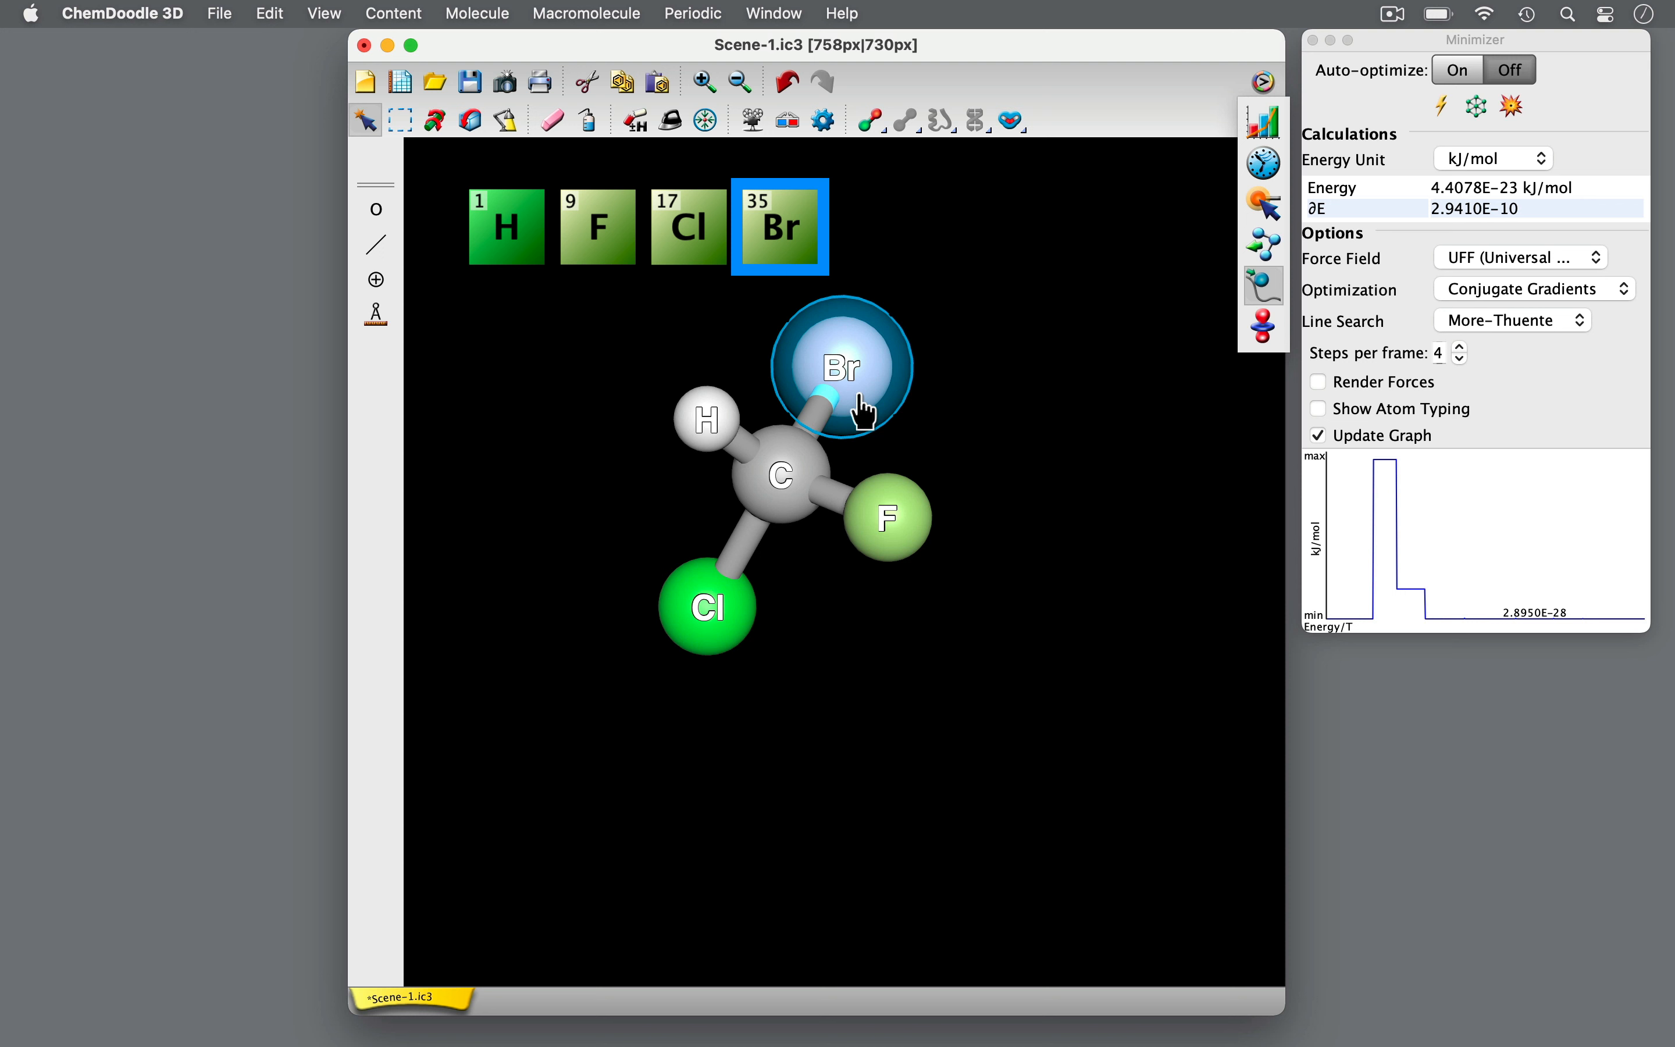
# - Follow the priority order from chlorine through fluorine to hydrogen, and orient the molecule with the hydrogen pointing away
pyautogui.click(733, 668)
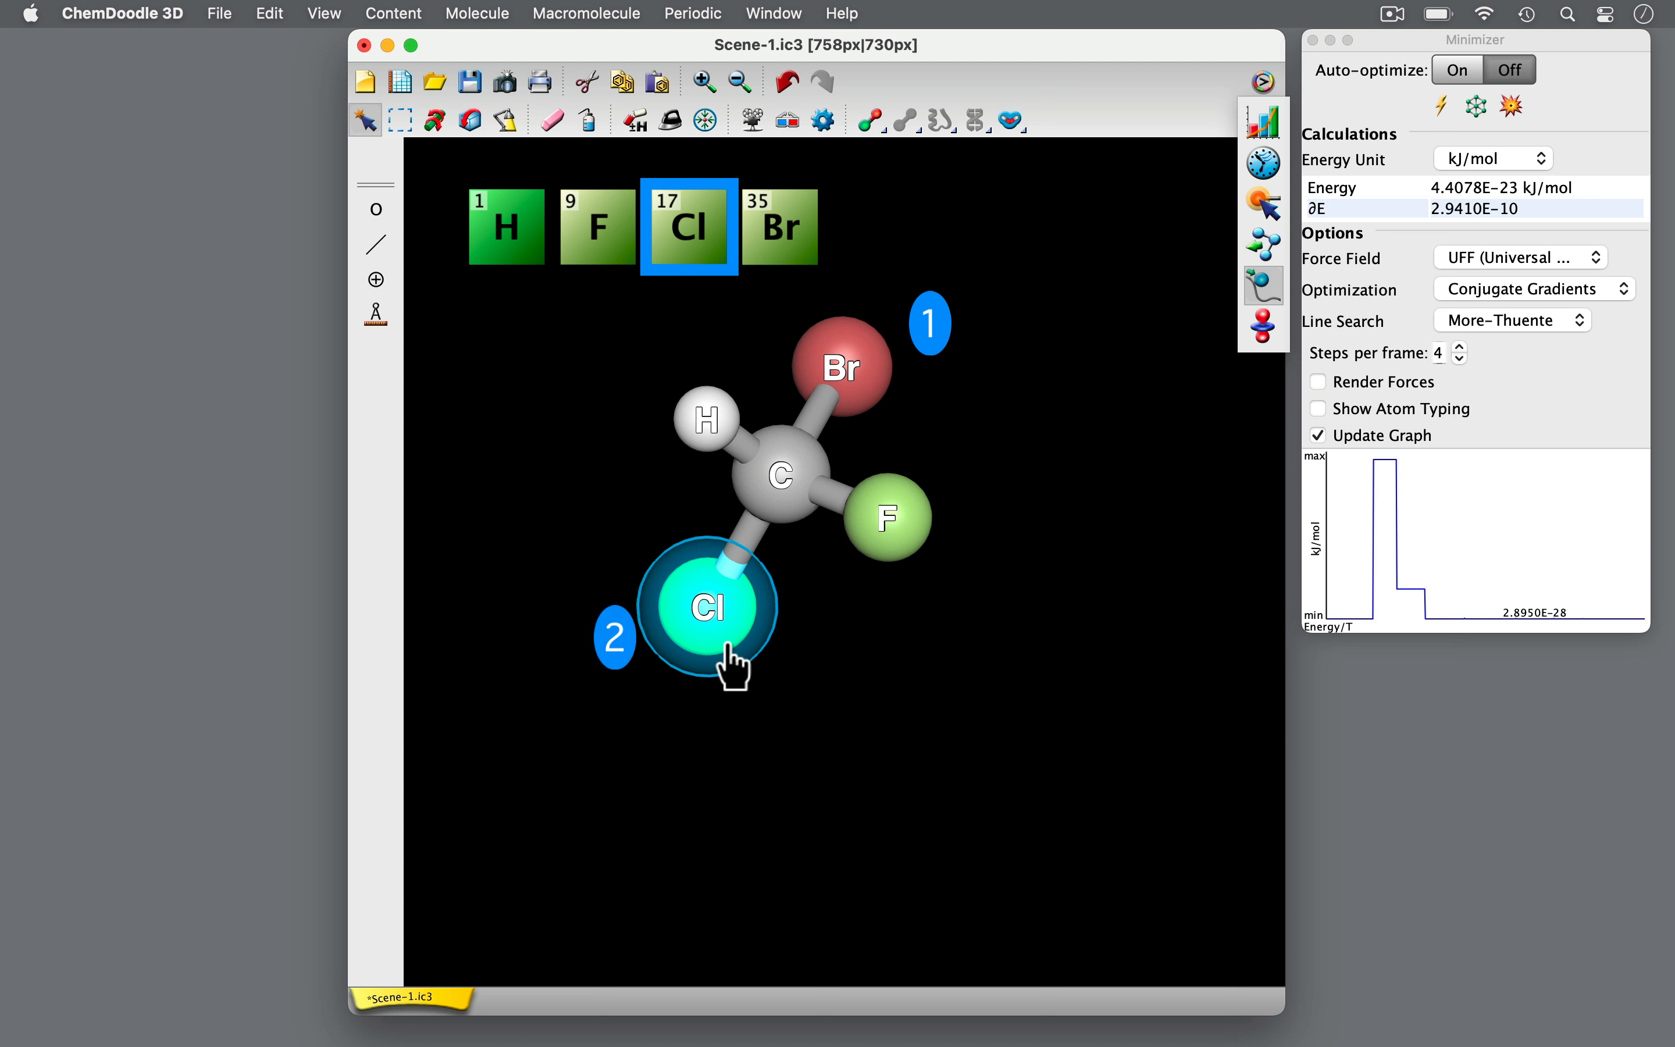
pyautogui.click(898, 546)
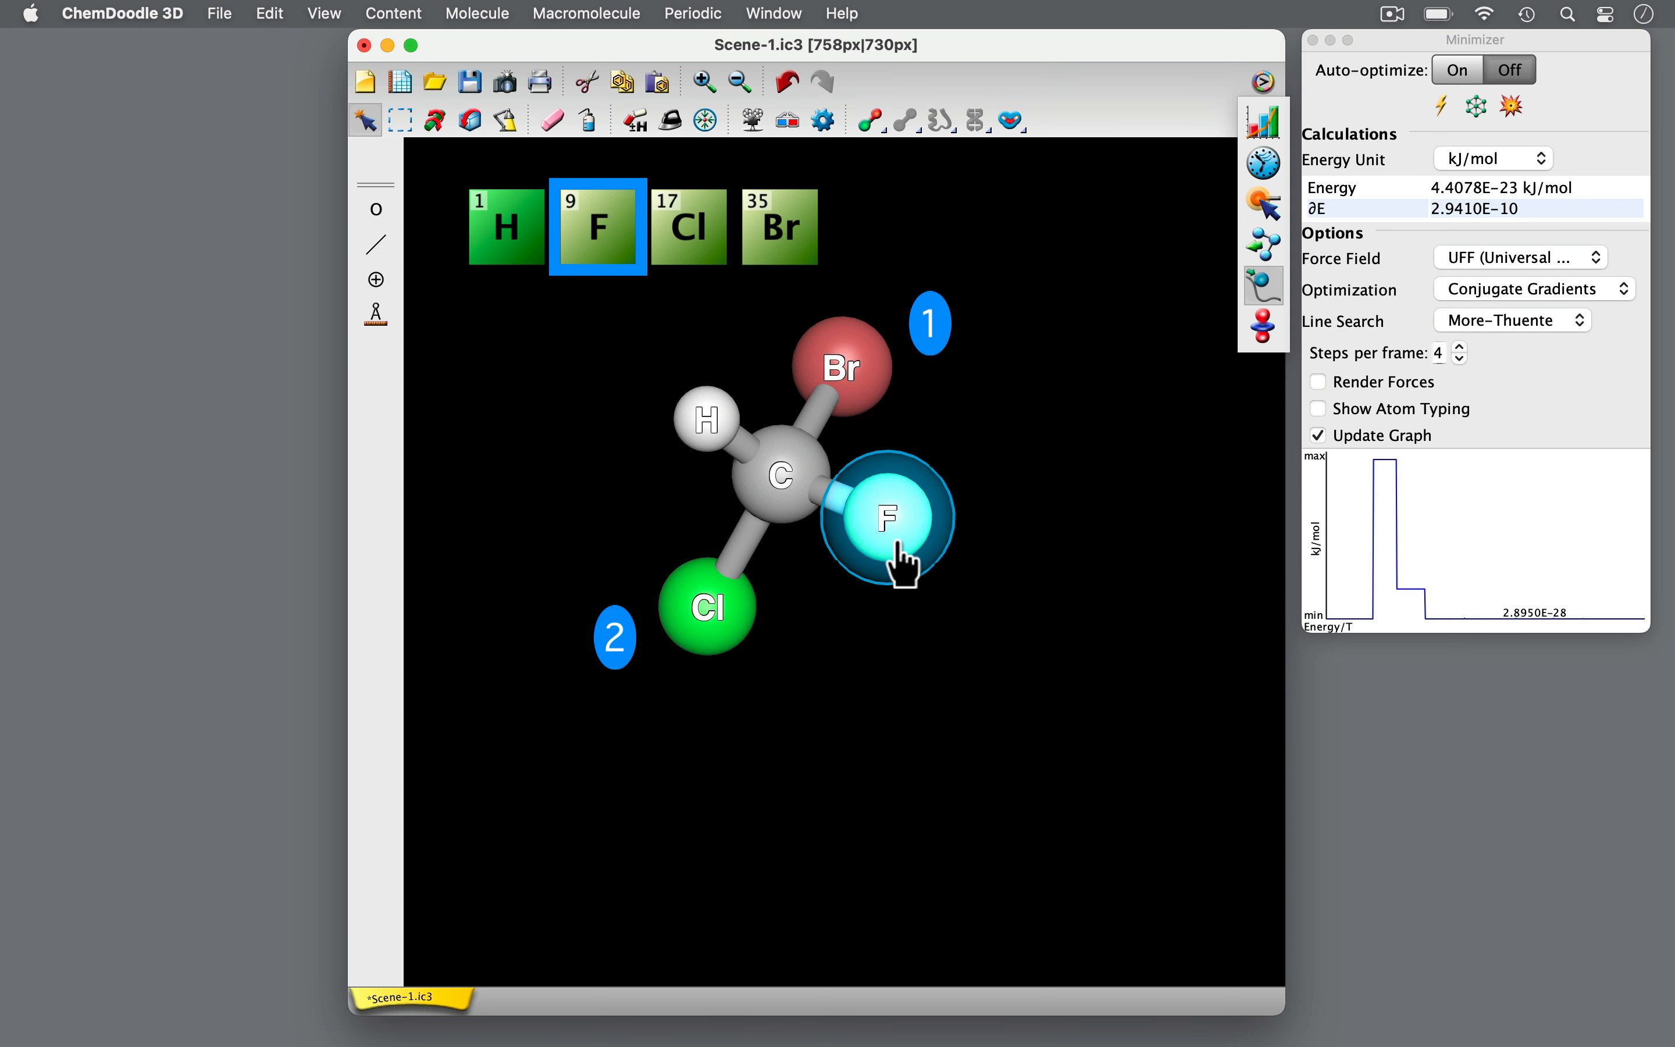
pyautogui.click(711, 474)
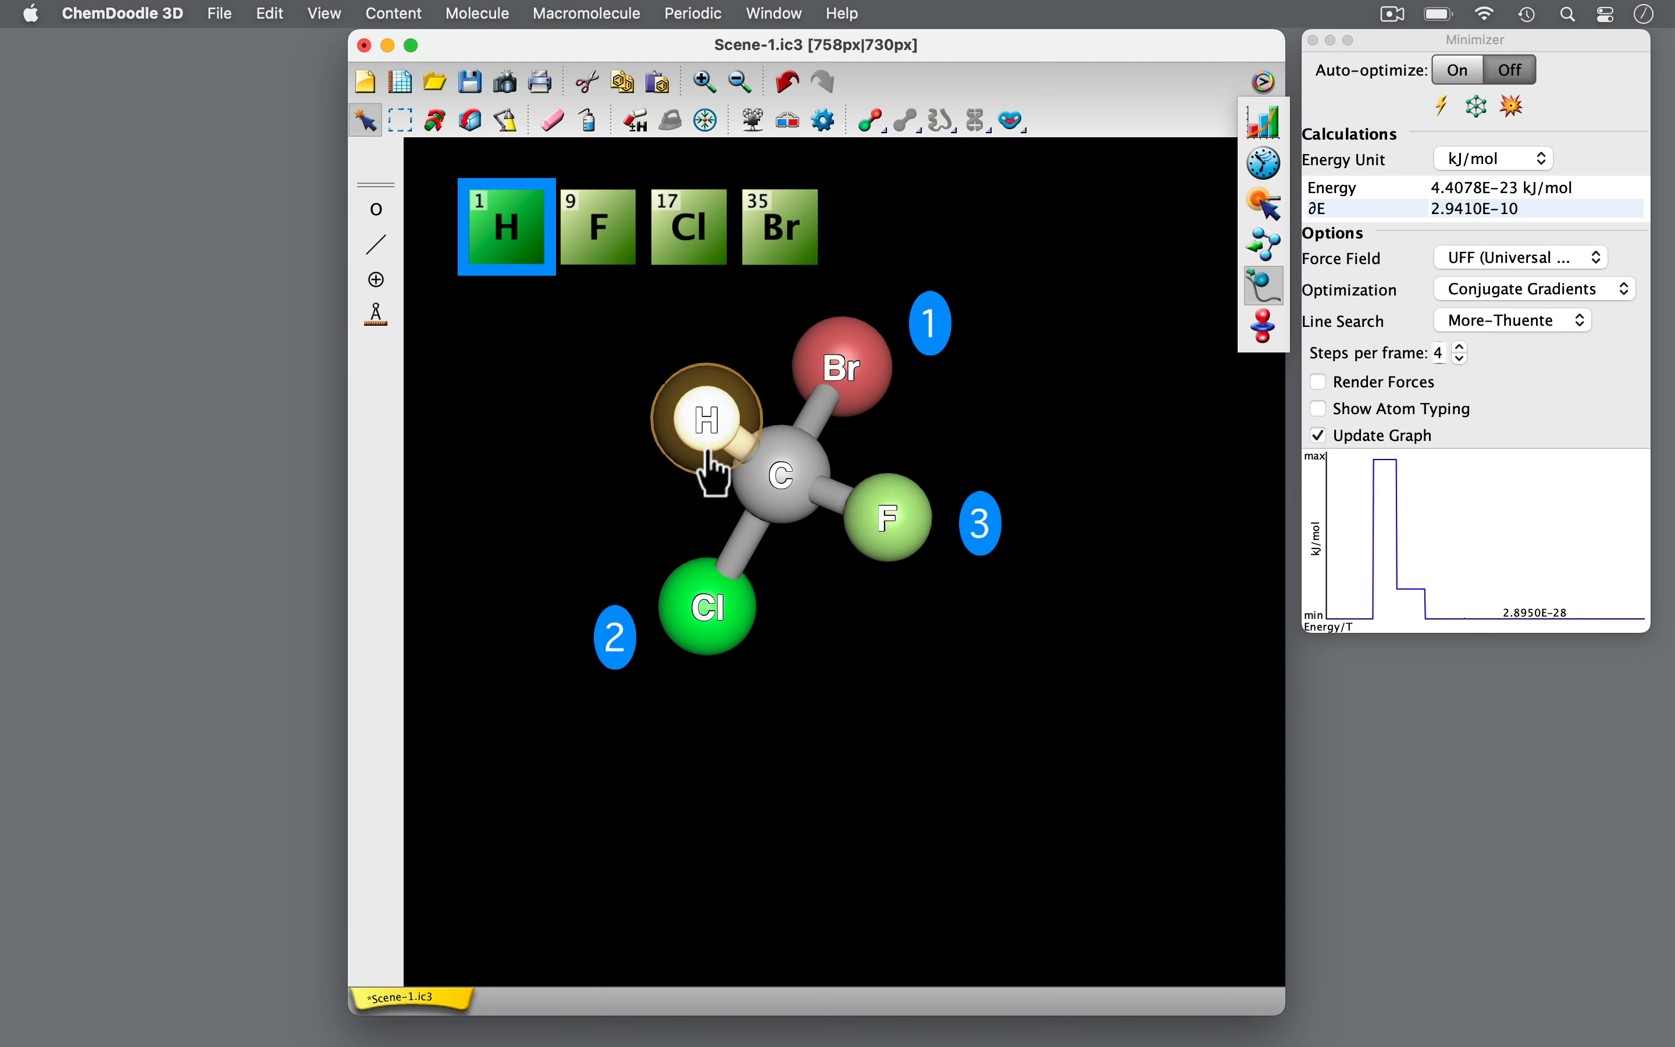
pyautogui.click(713, 472)
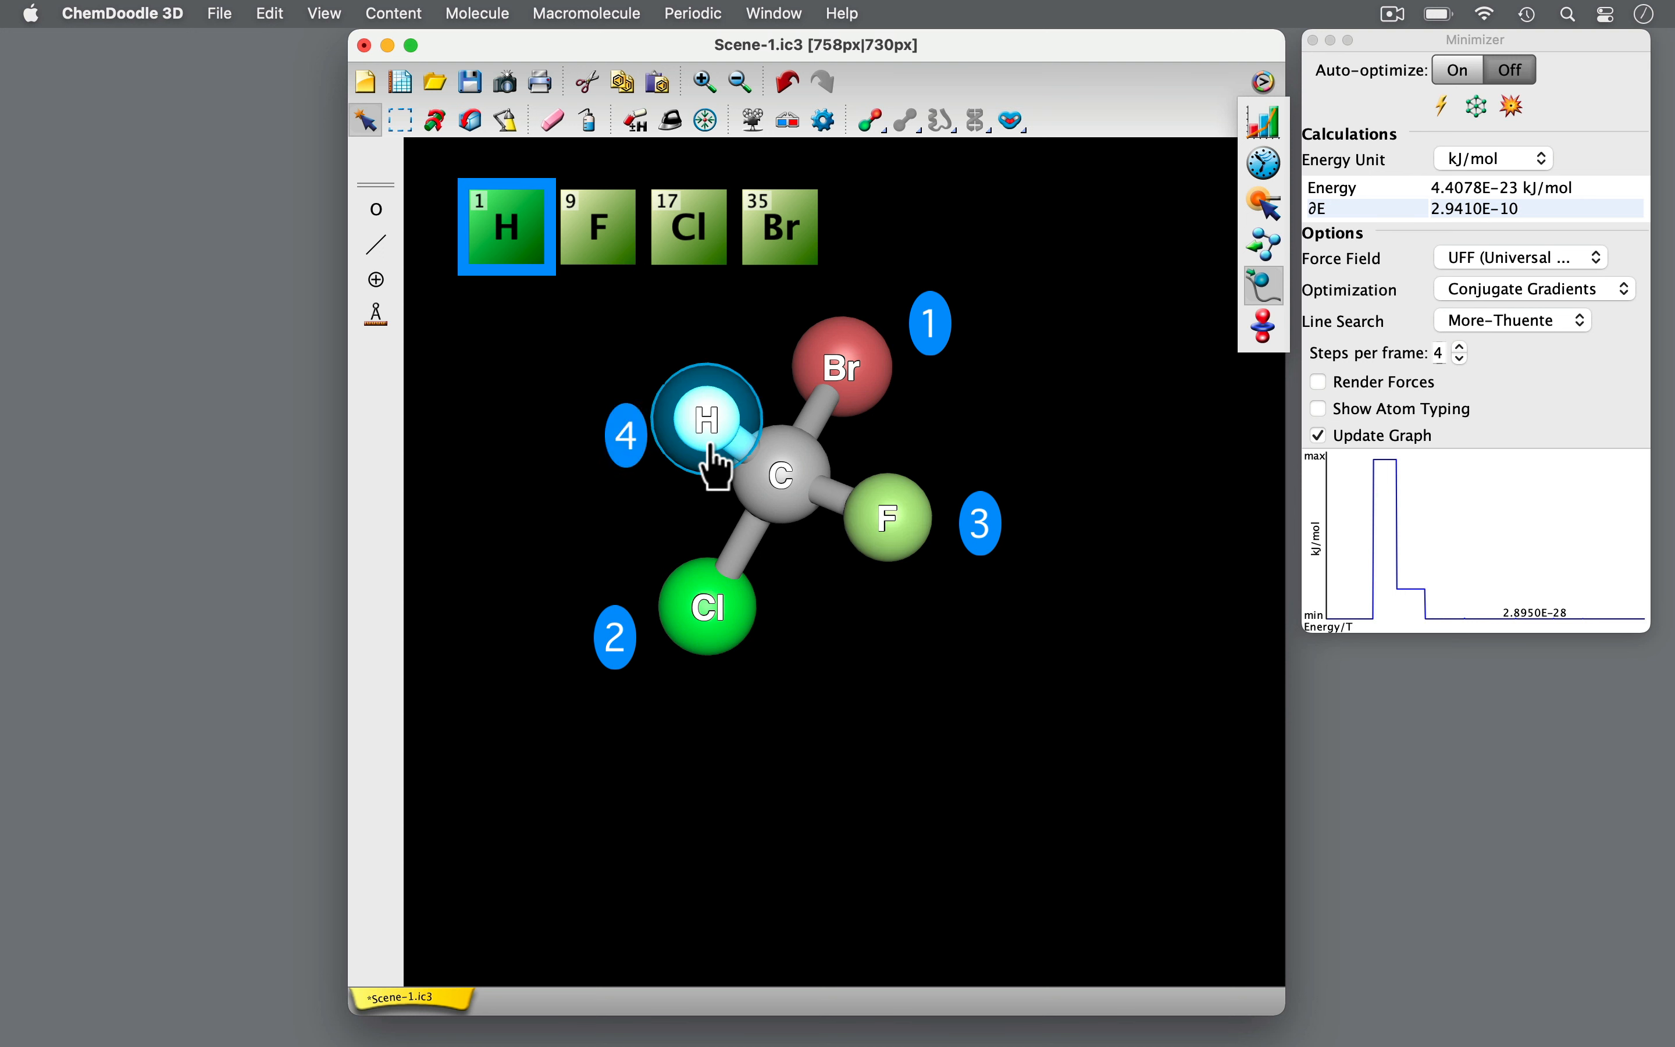
pyautogui.click(470, 121)
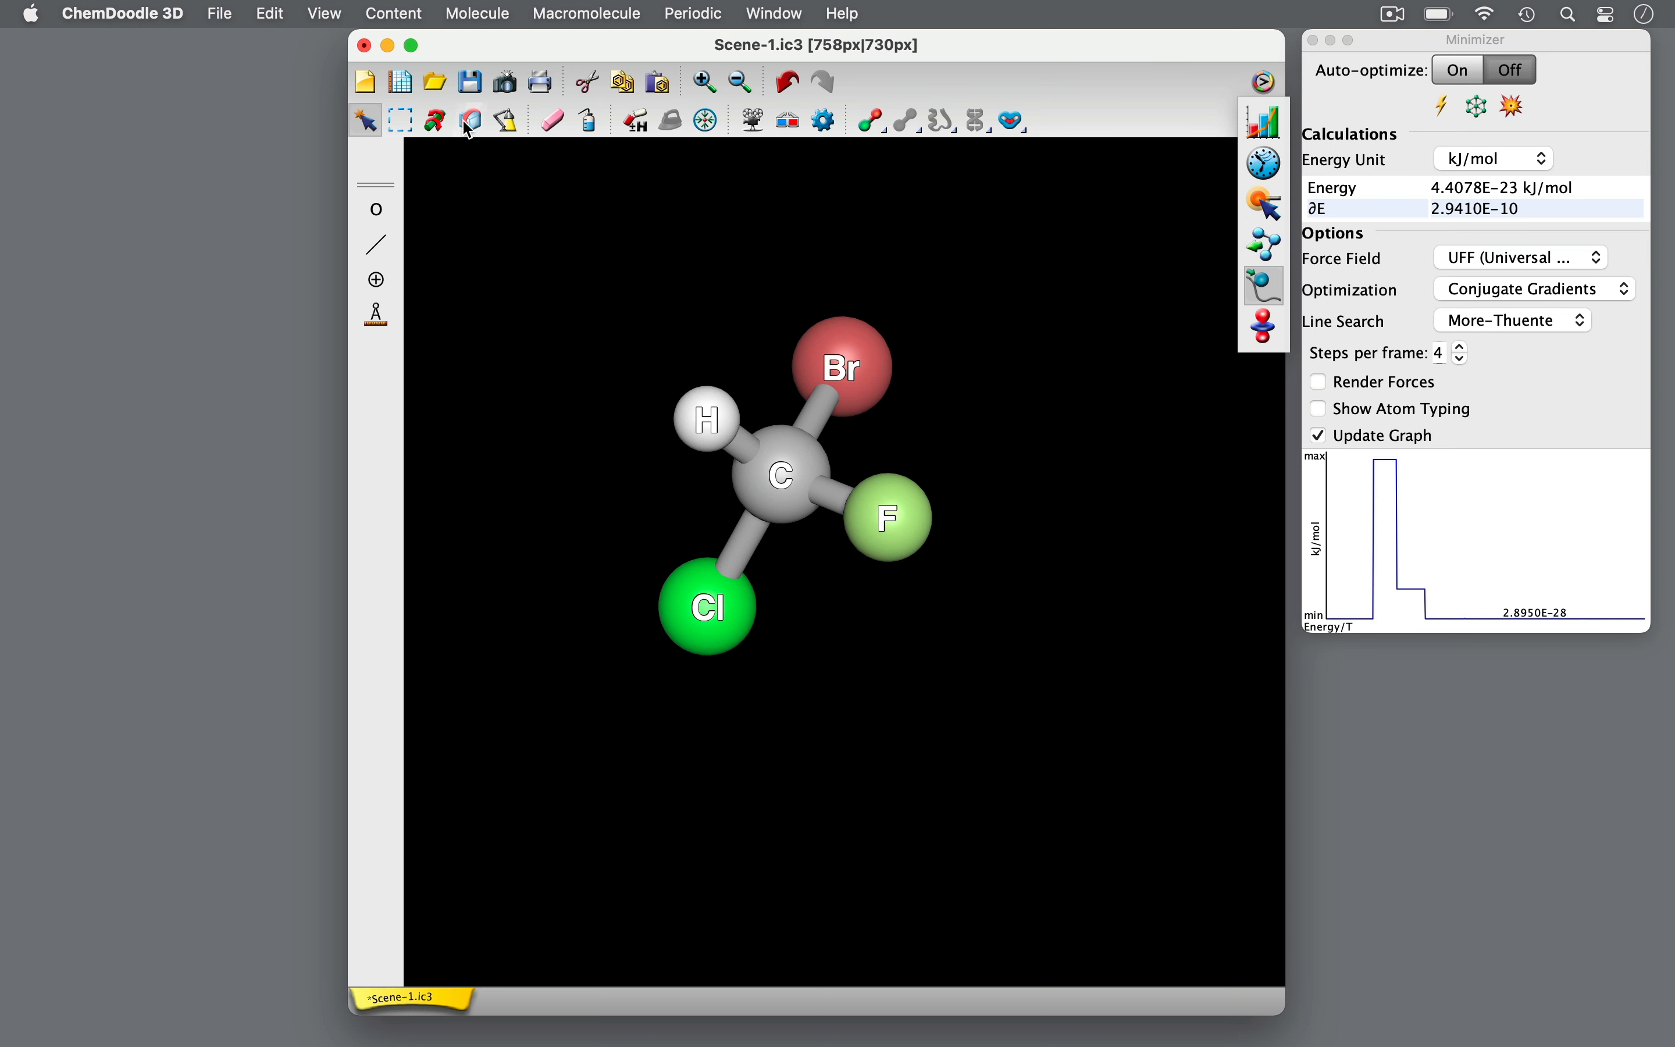
pyautogui.moveTo(1038, 621); pyautogui.dragTo(824, 621)
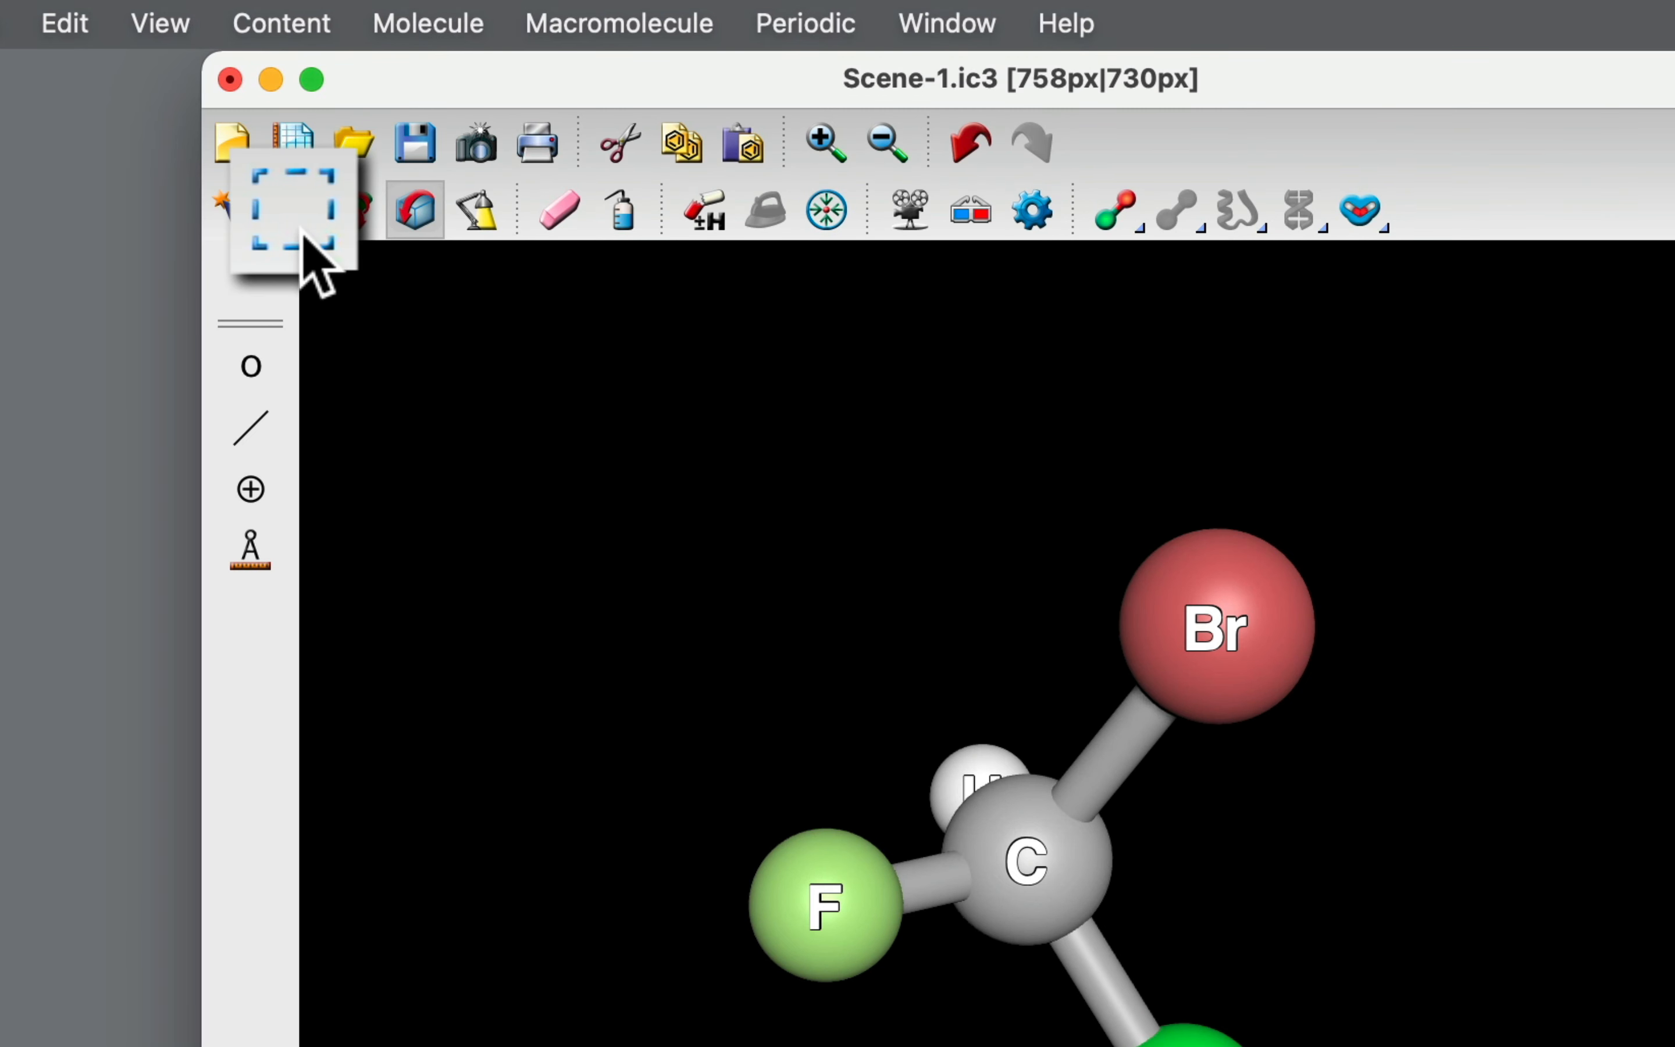
# - Select the whole molecule and assign its R/S (CIP) stereochemistry
pyautogui.click(298, 229)
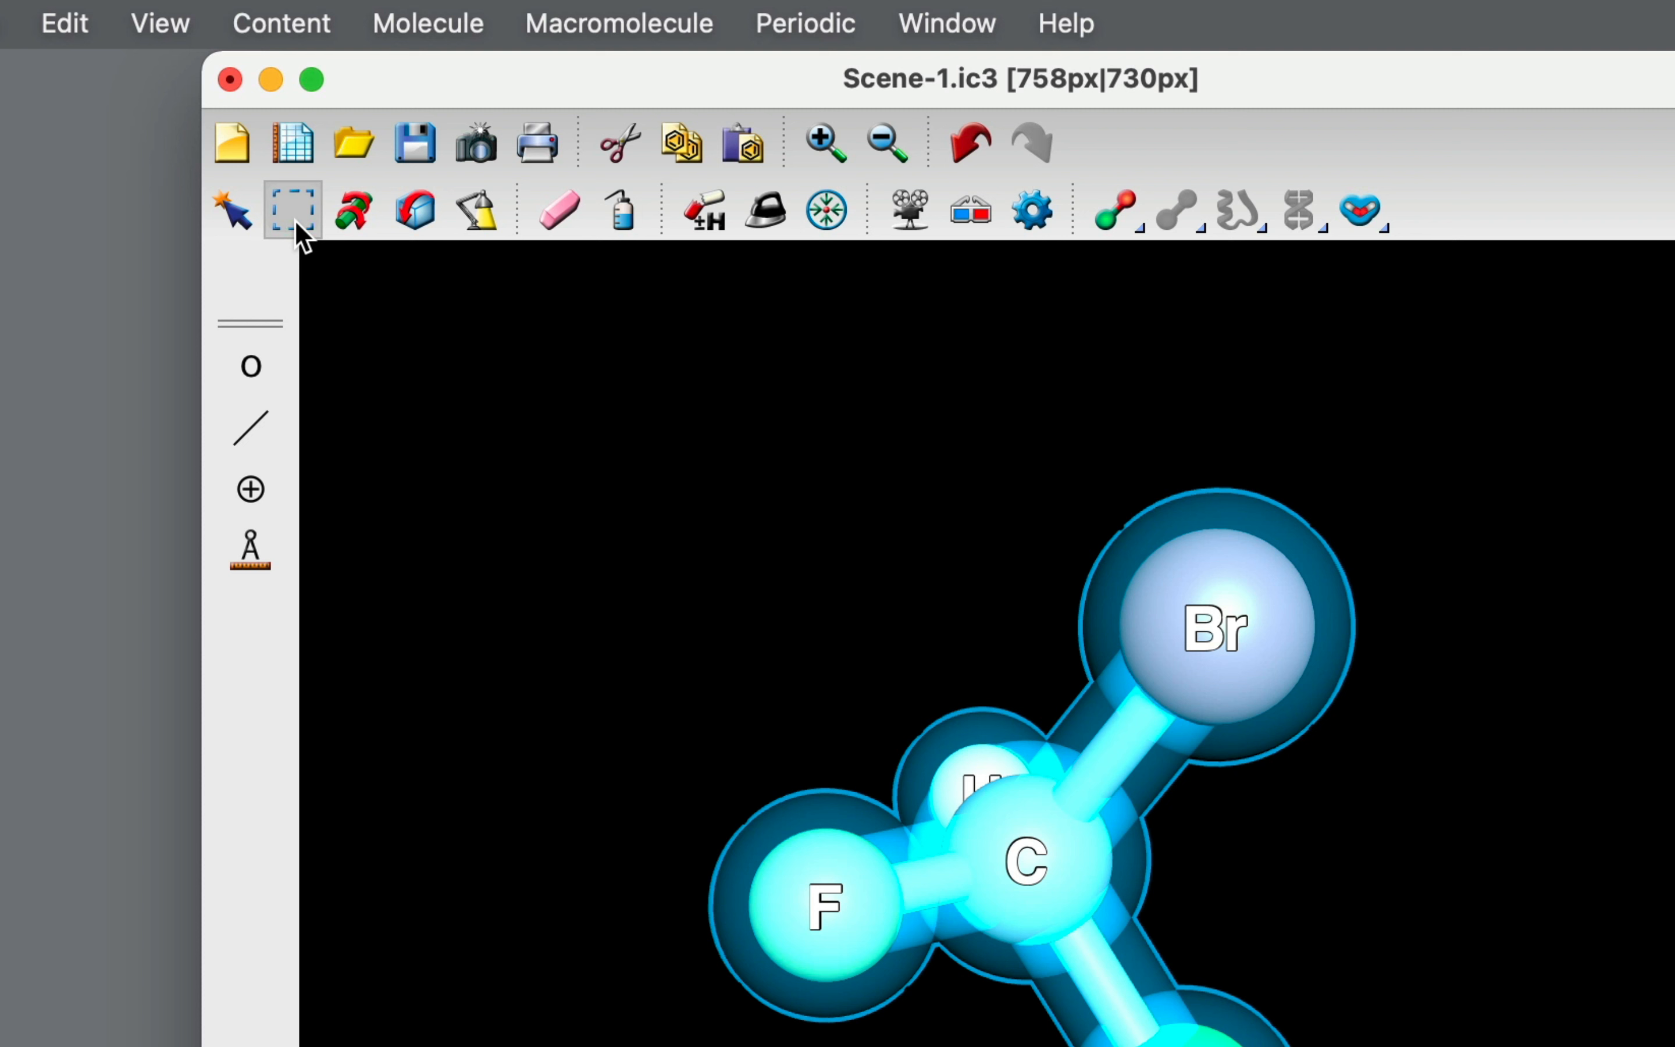
pyautogui.click(492, 32)
pyautogui.moveTo(602, 497)
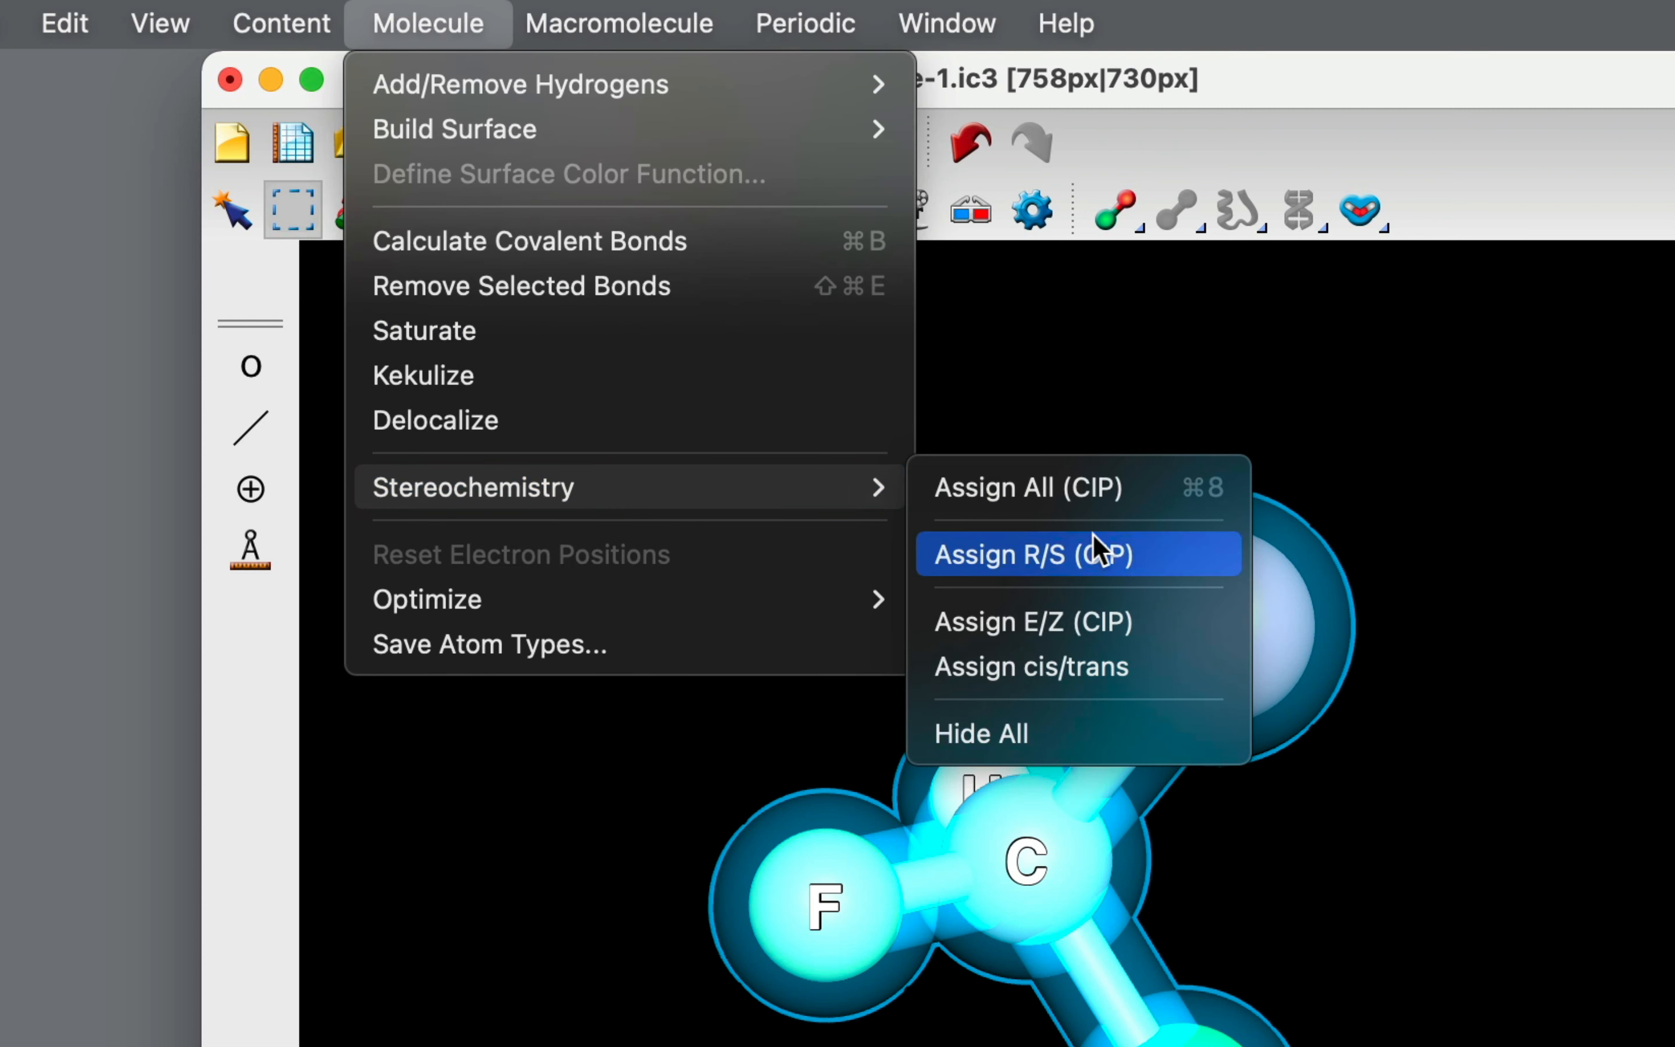
pyautogui.click(1137, 549)
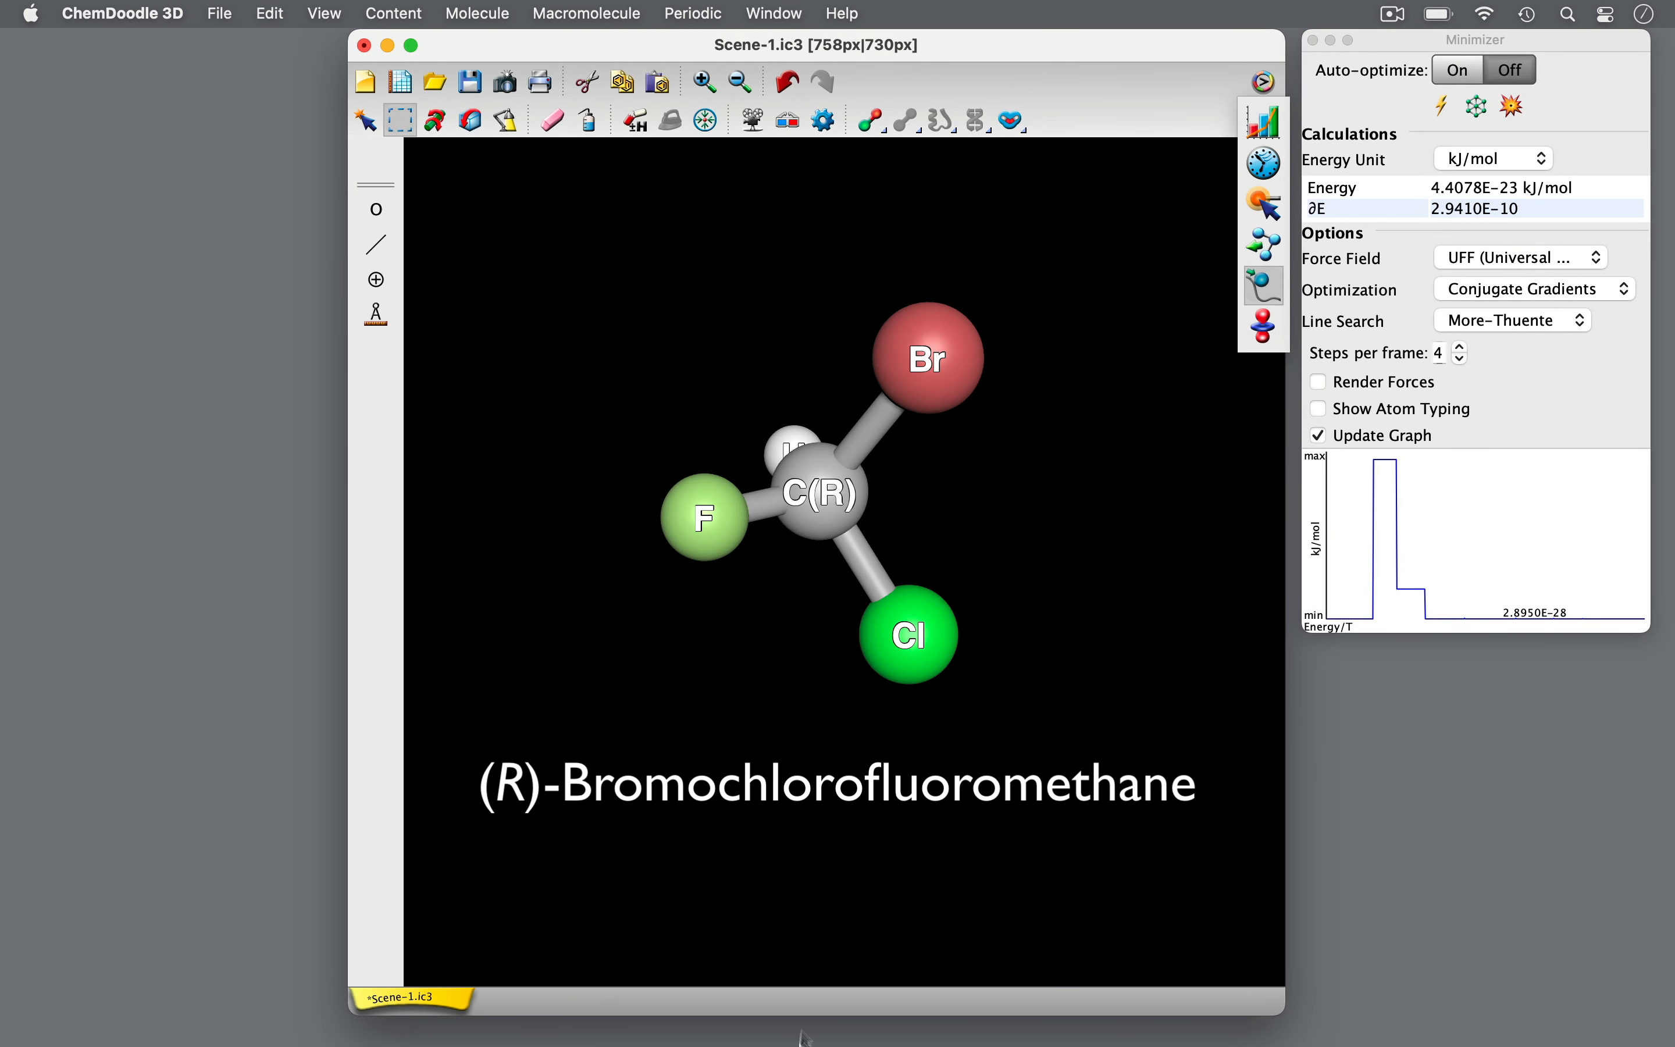
# - Move the fluorine to the opposite side of the central carbon with auto-optimization on, and switch auto-optimization off
pyautogui.click(1459, 69)
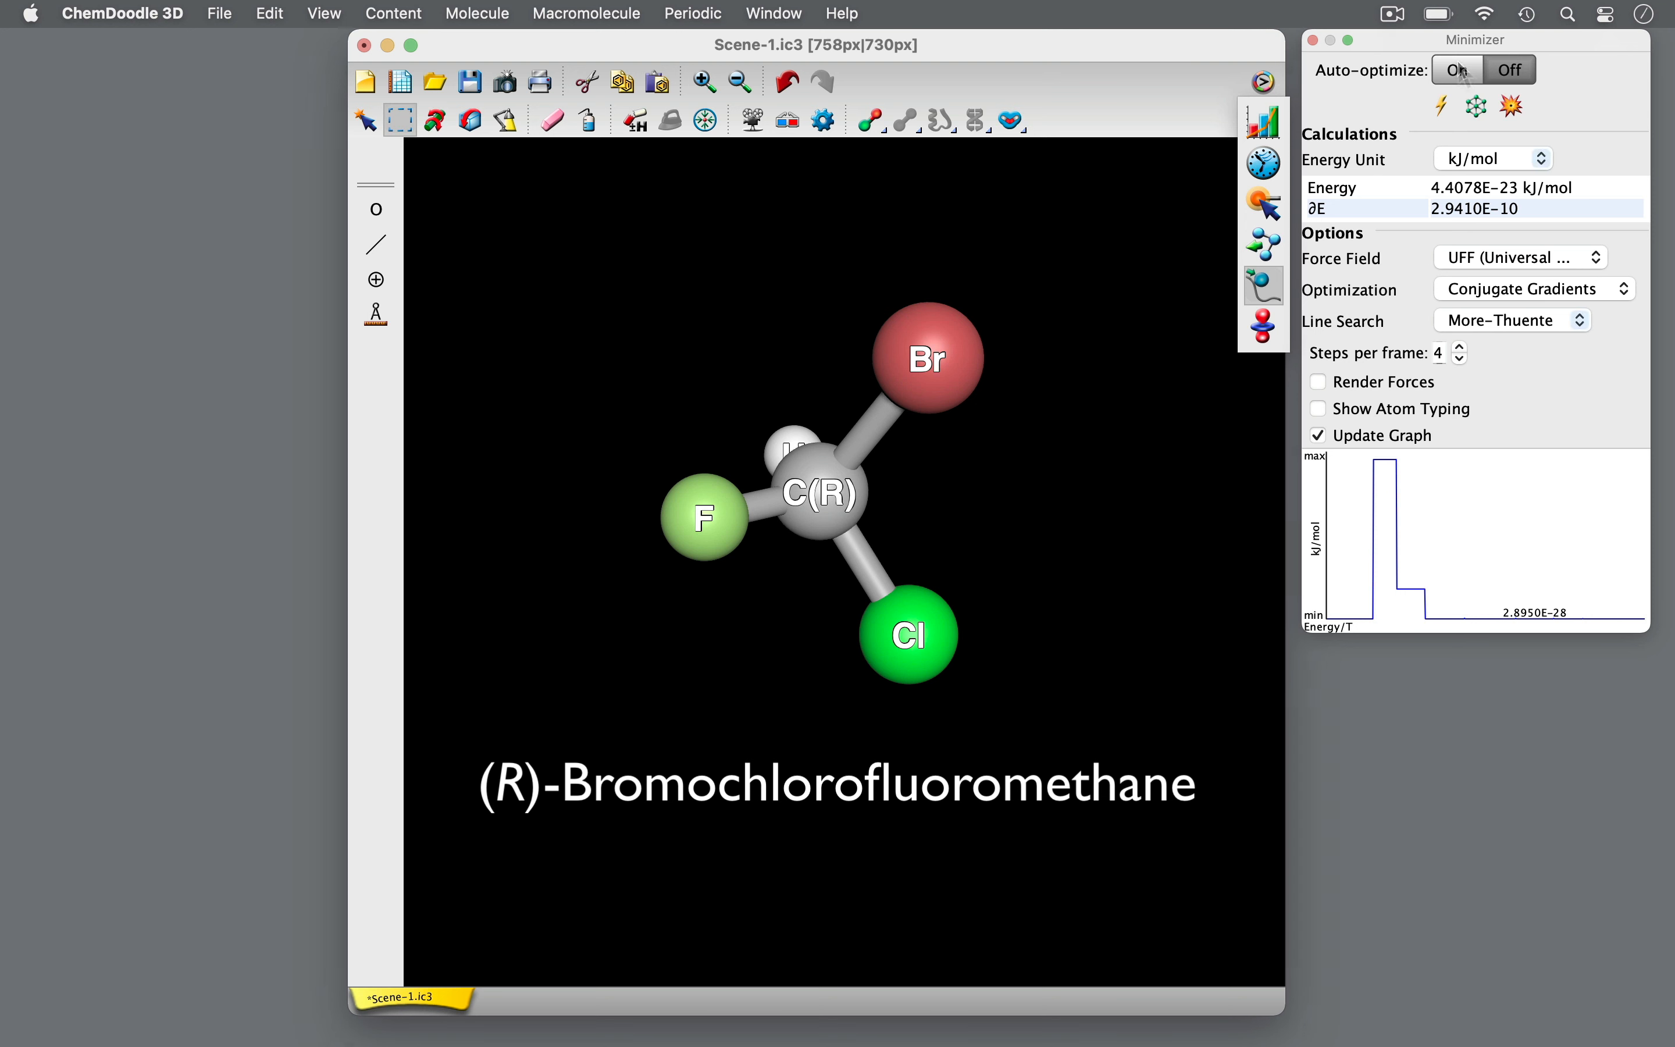
pyautogui.click(695, 509)
pyautogui.moveTo(696, 509); pyautogui.dragTo(1051, 457)
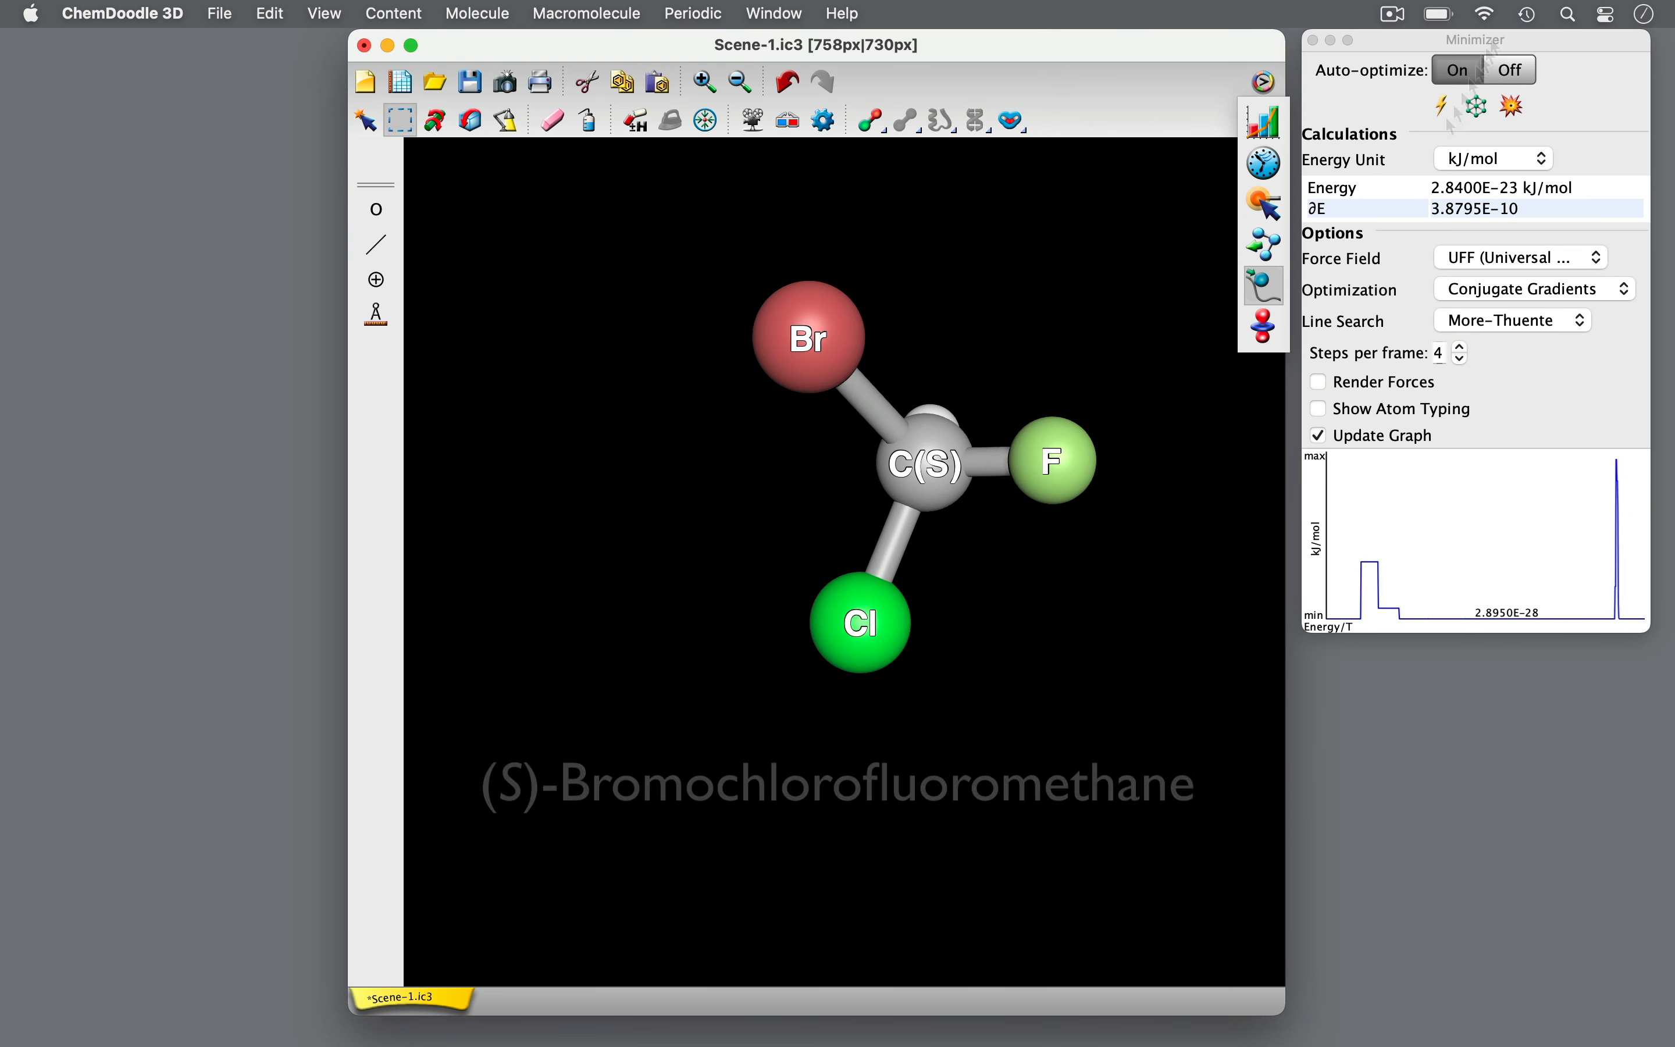
pyautogui.click(1511, 69)
pyautogui.click(471, 121)
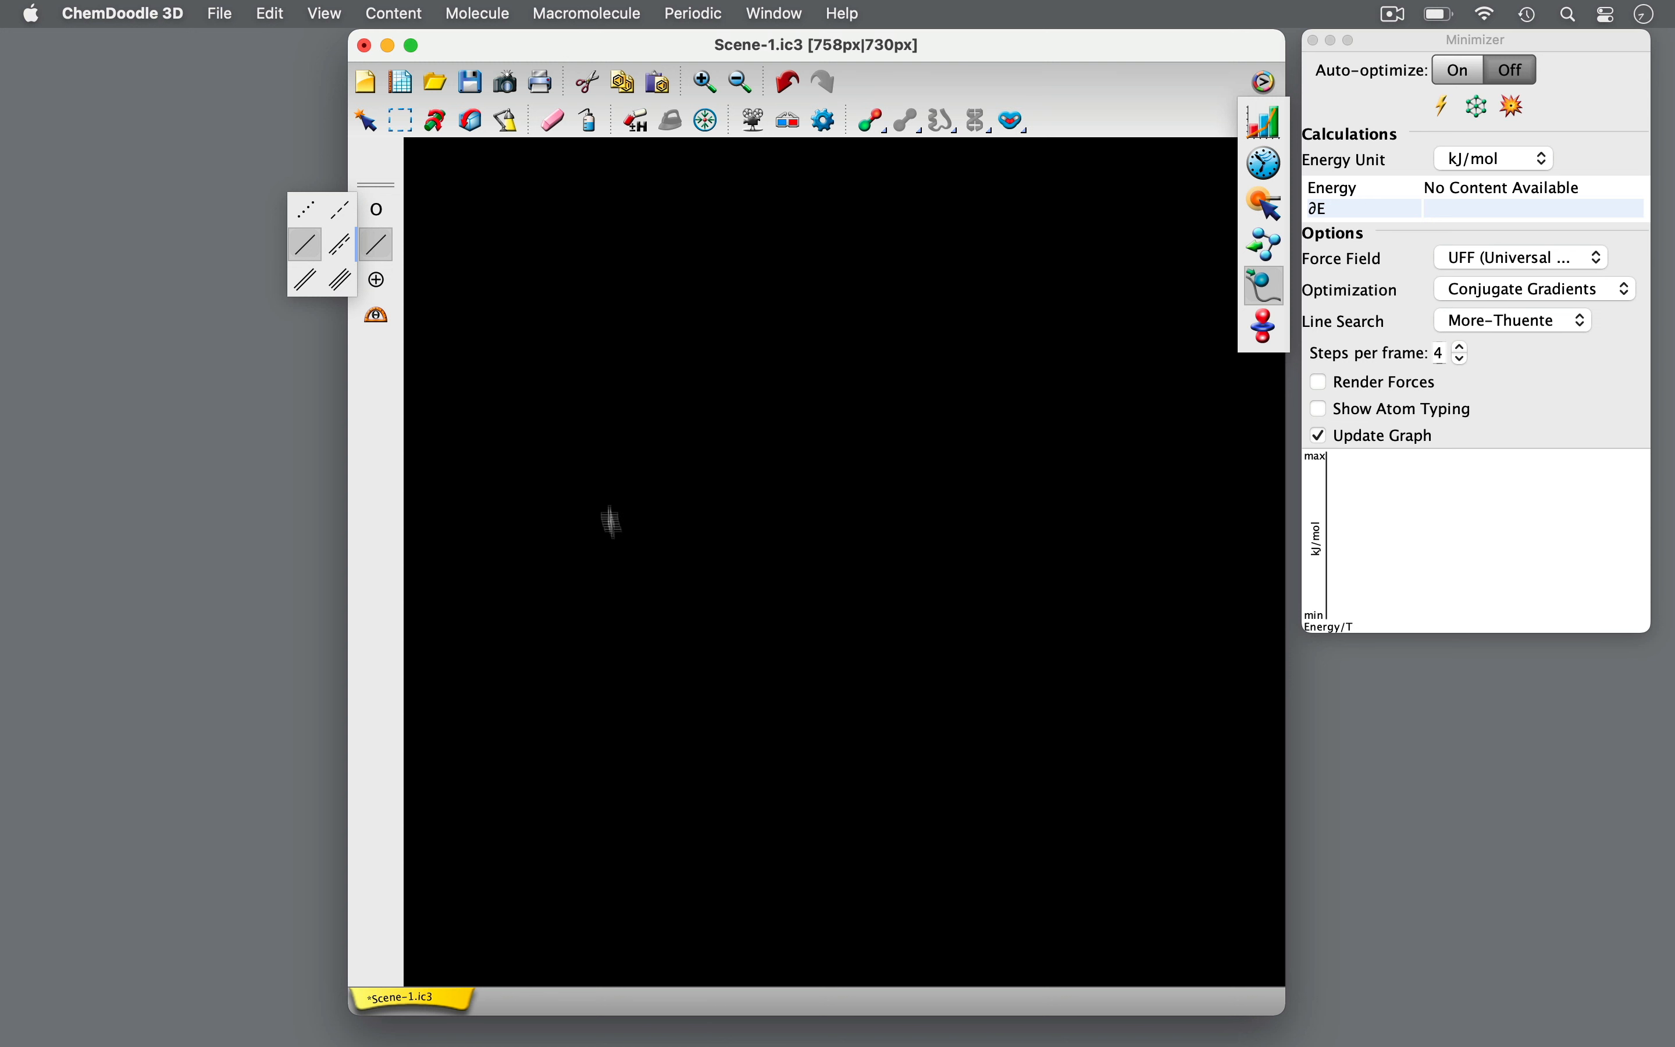
# - Draw a straight chain of four carbon atoms and make its first bond a triple bond
pyautogui.click(590, 419)
pyautogui.click(731, 424)
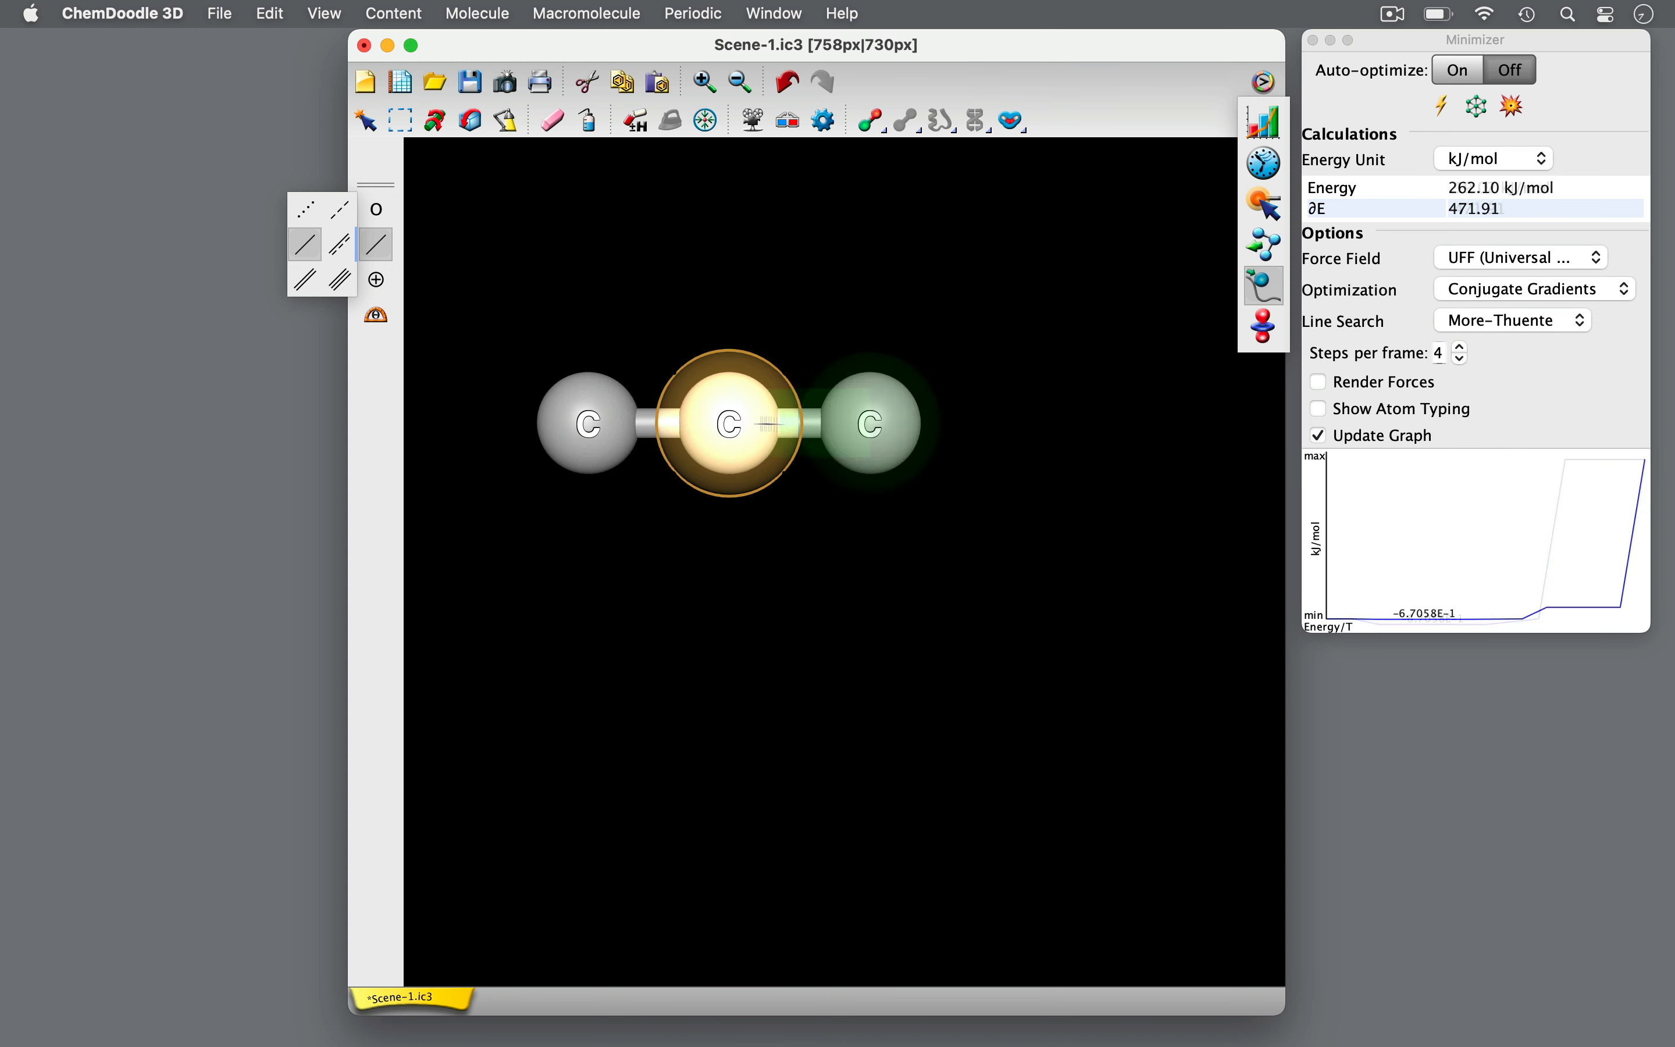
pyautogui.click(871, 424)
pyautogui.click(653, 425)
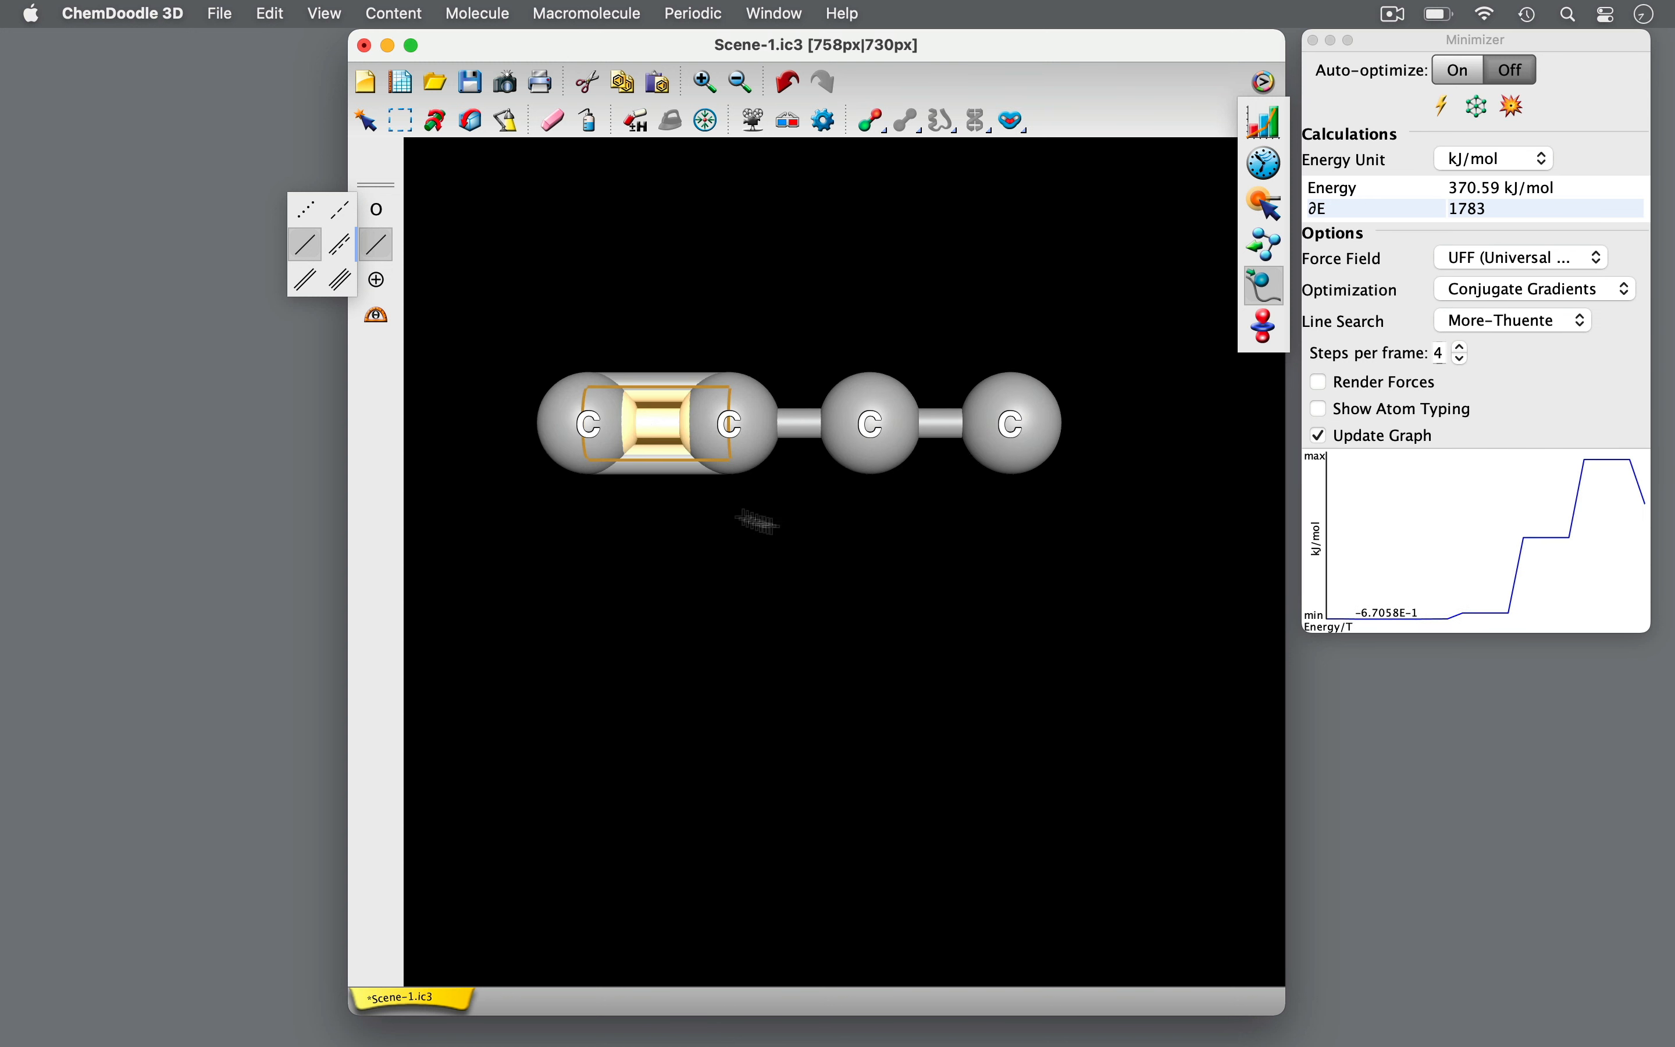
# - Attach two hydrogen atoms to the third carbon of the chain and turn auto-optimization on
pyautogui.click(880, 456)
pyautogui.click(878, 456)
pyautogui.press('h')
pyautogui.press('h')
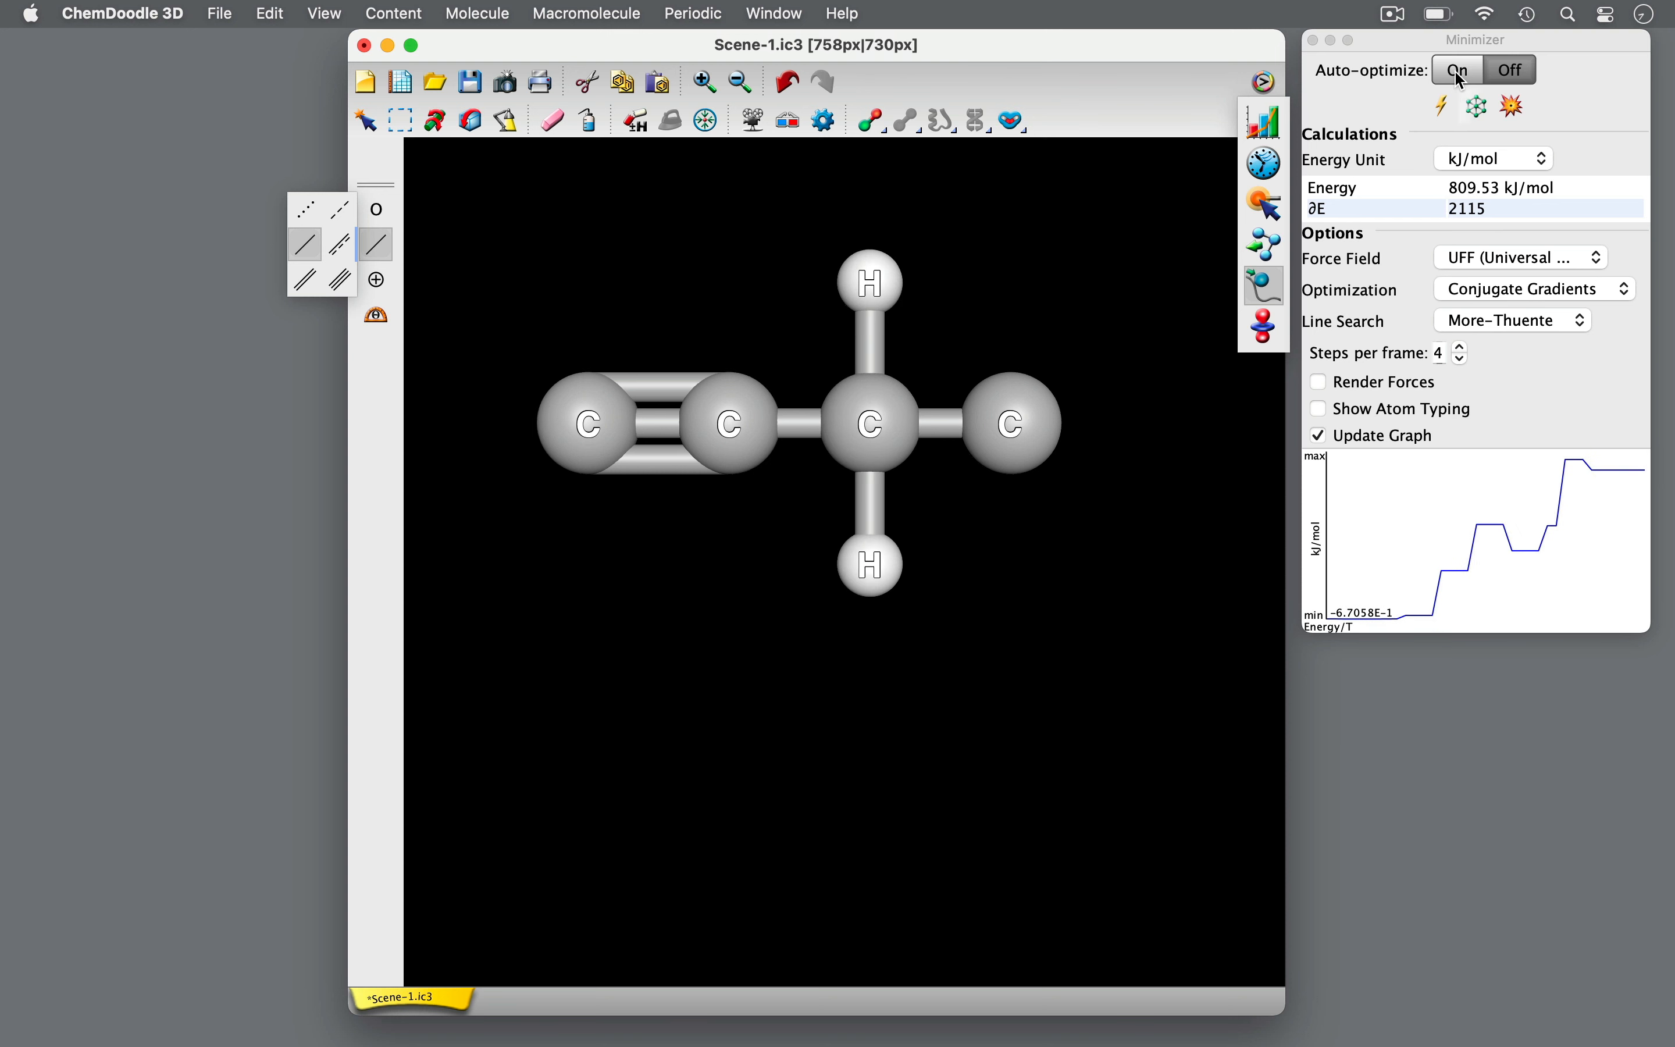
pyautogui.click(1466, 81)
# - Set the mass number of the upper hydrogen on the third carbon to 2, and add the molecule's missing hydrogens
pyautogui.rightClick(912, 331)
pyautogui.moveTo(1080, 393)
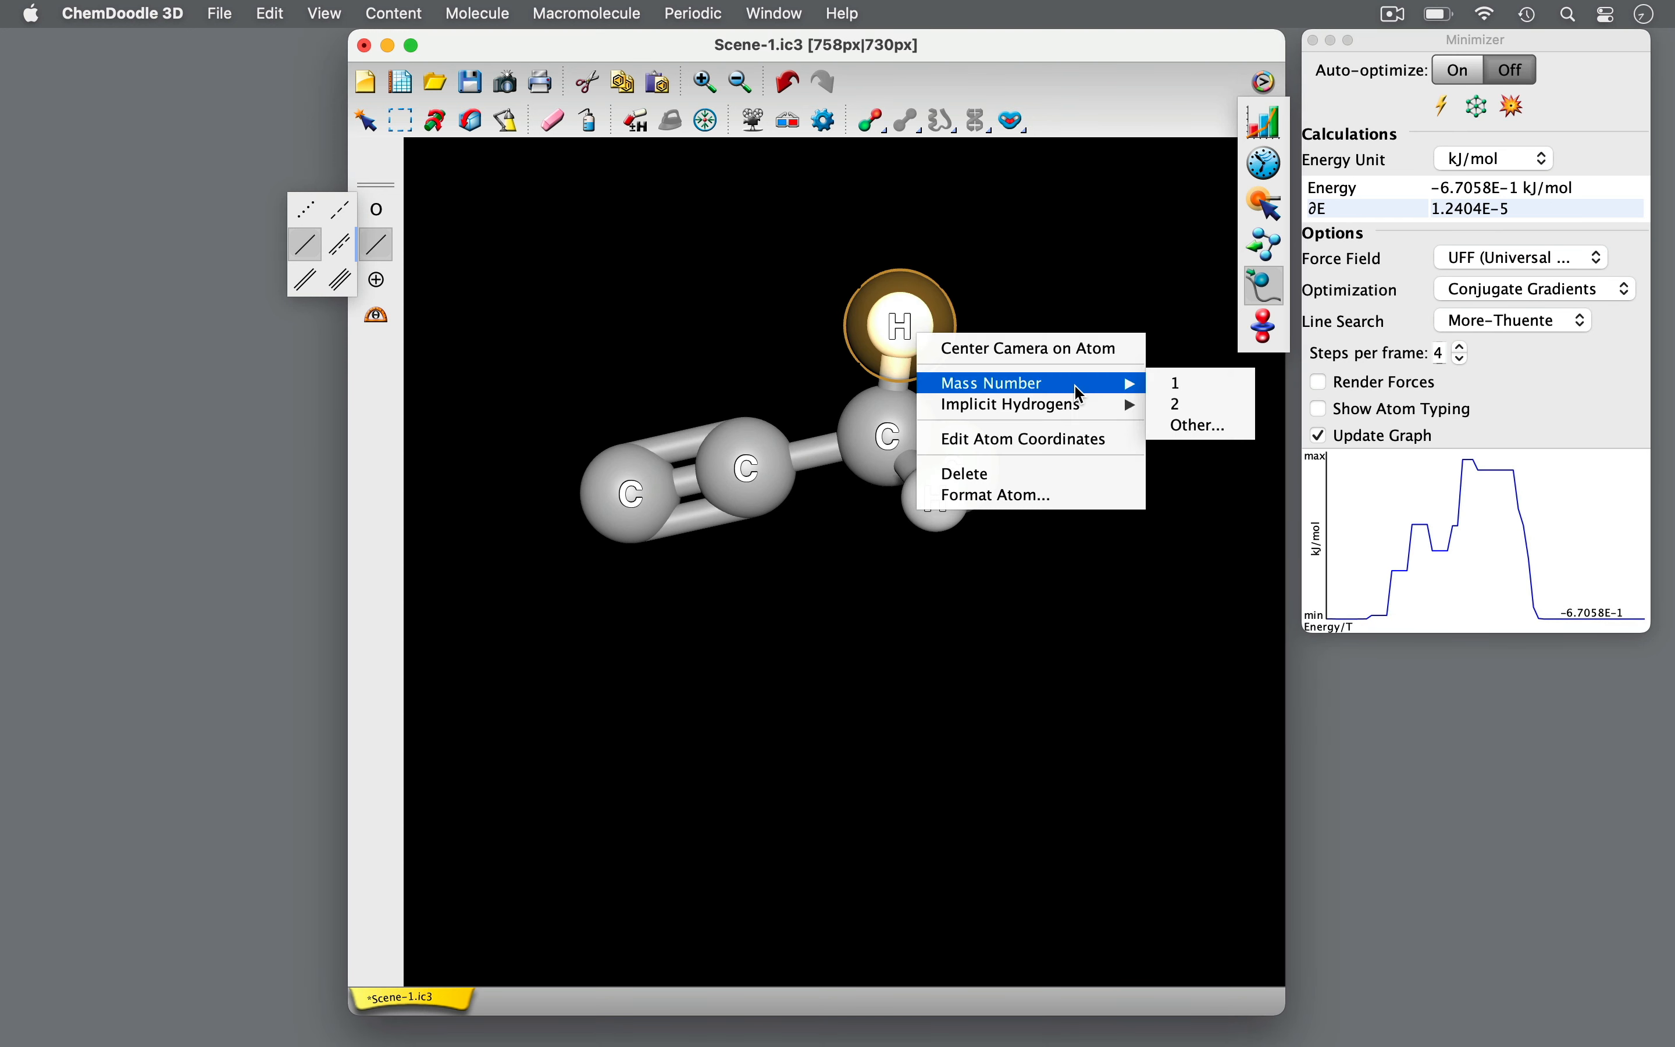
pyautogui.click(1176, 405)
pyautogui.click(635, 120)
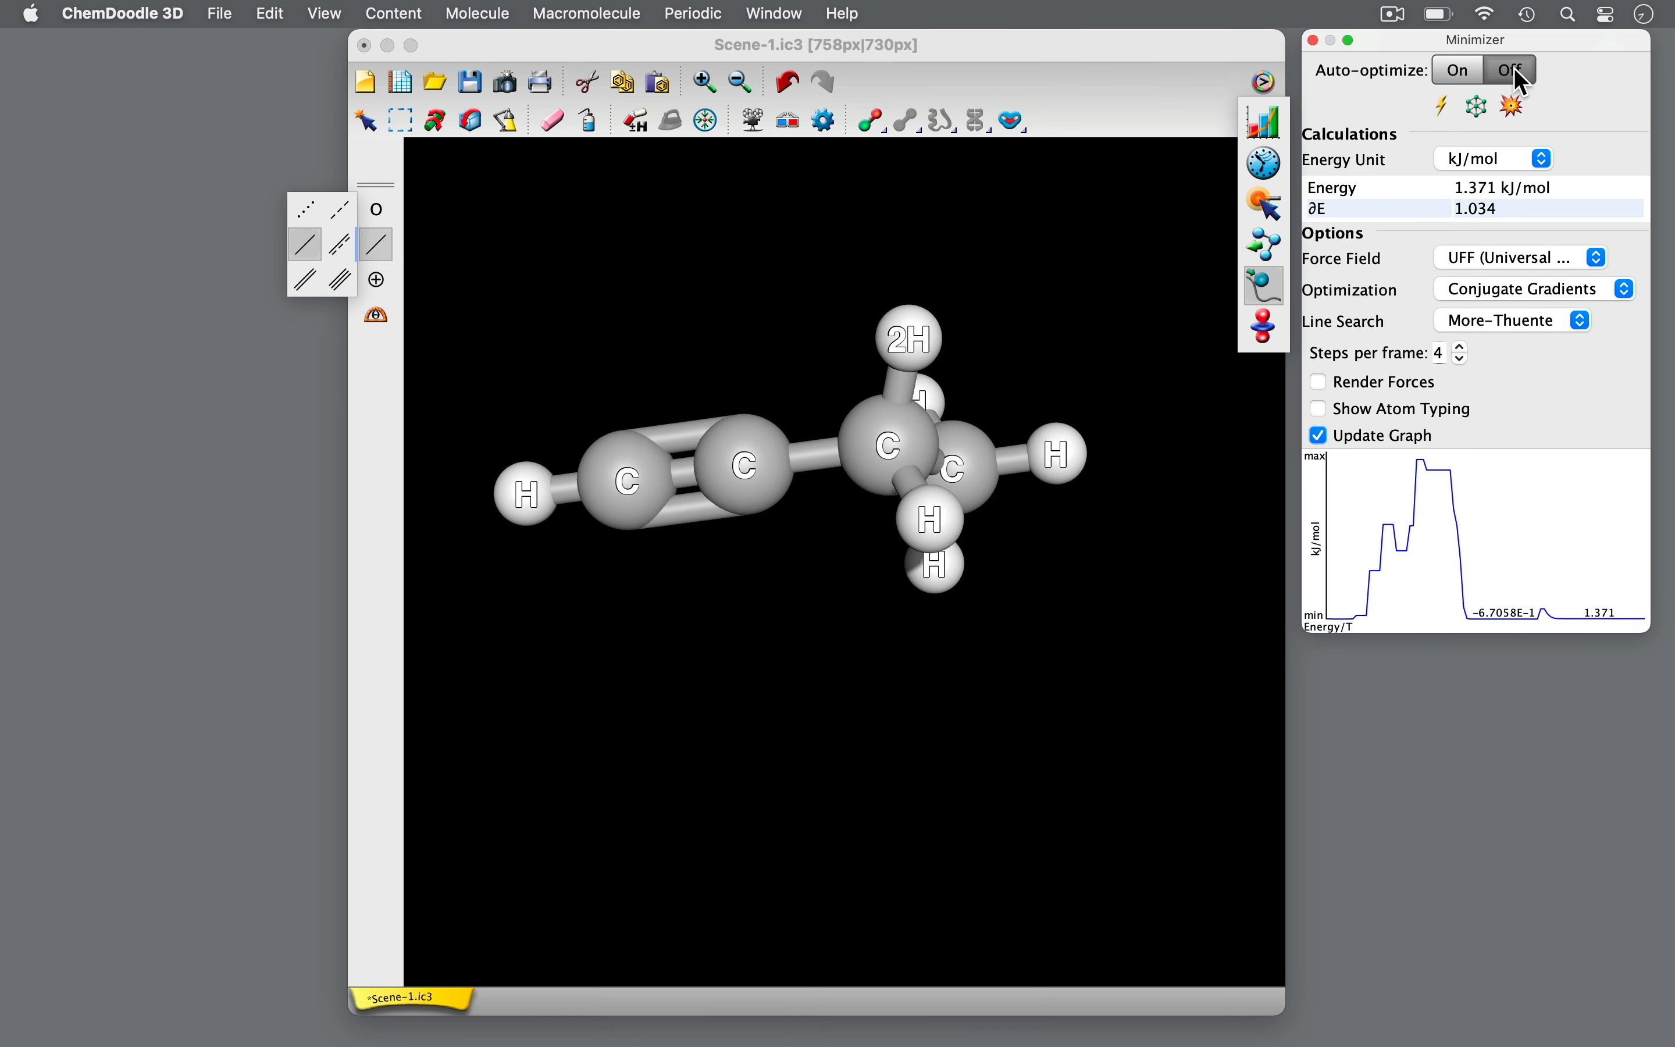
# - Examine the stereocentre by selecting in turn its plain hydrogen, the triple-bonded carbon group and the central carbon itself
pyautogui.click(470, 119)
pyautogui.moveTo(936, 596); pyautogui.dragTo(968, 516)
pyautogui.keyDown('alt'); pyautogui.moveTo(1077, 628); pyautogui.dragTo(1108, 465); pyautogui.keyUp('alt')
pyautogui.click(363, 117)
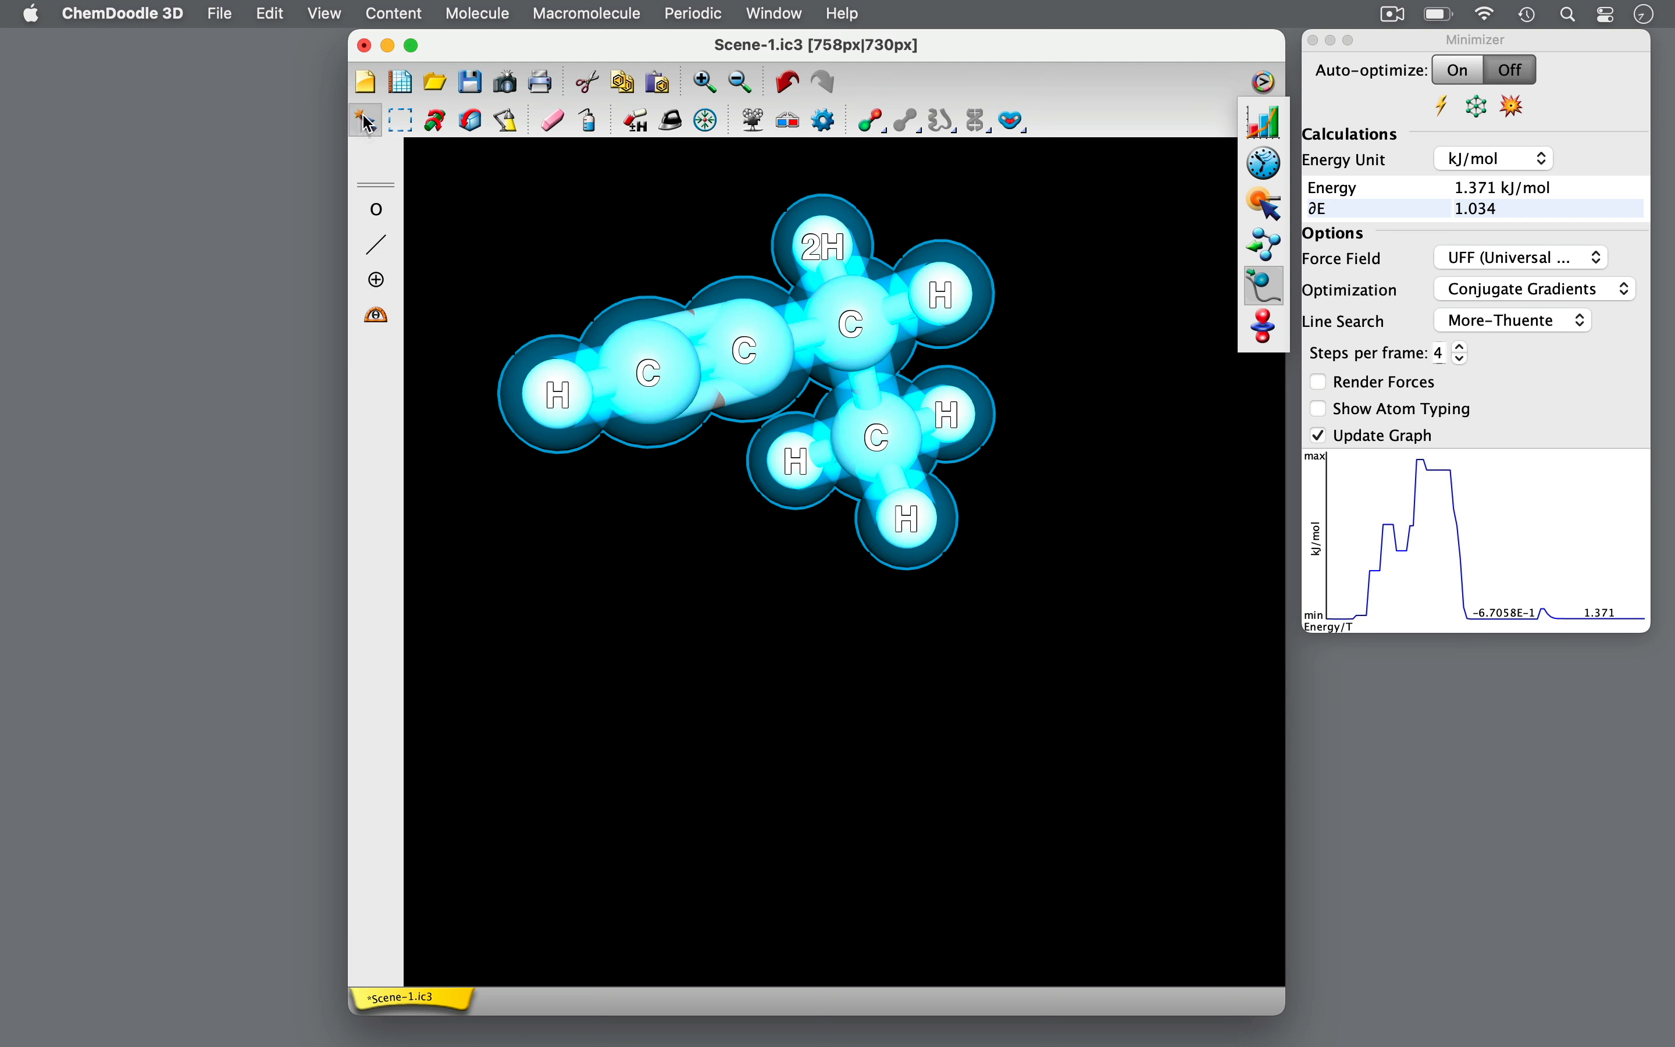
pyautogui.click(979, 166)
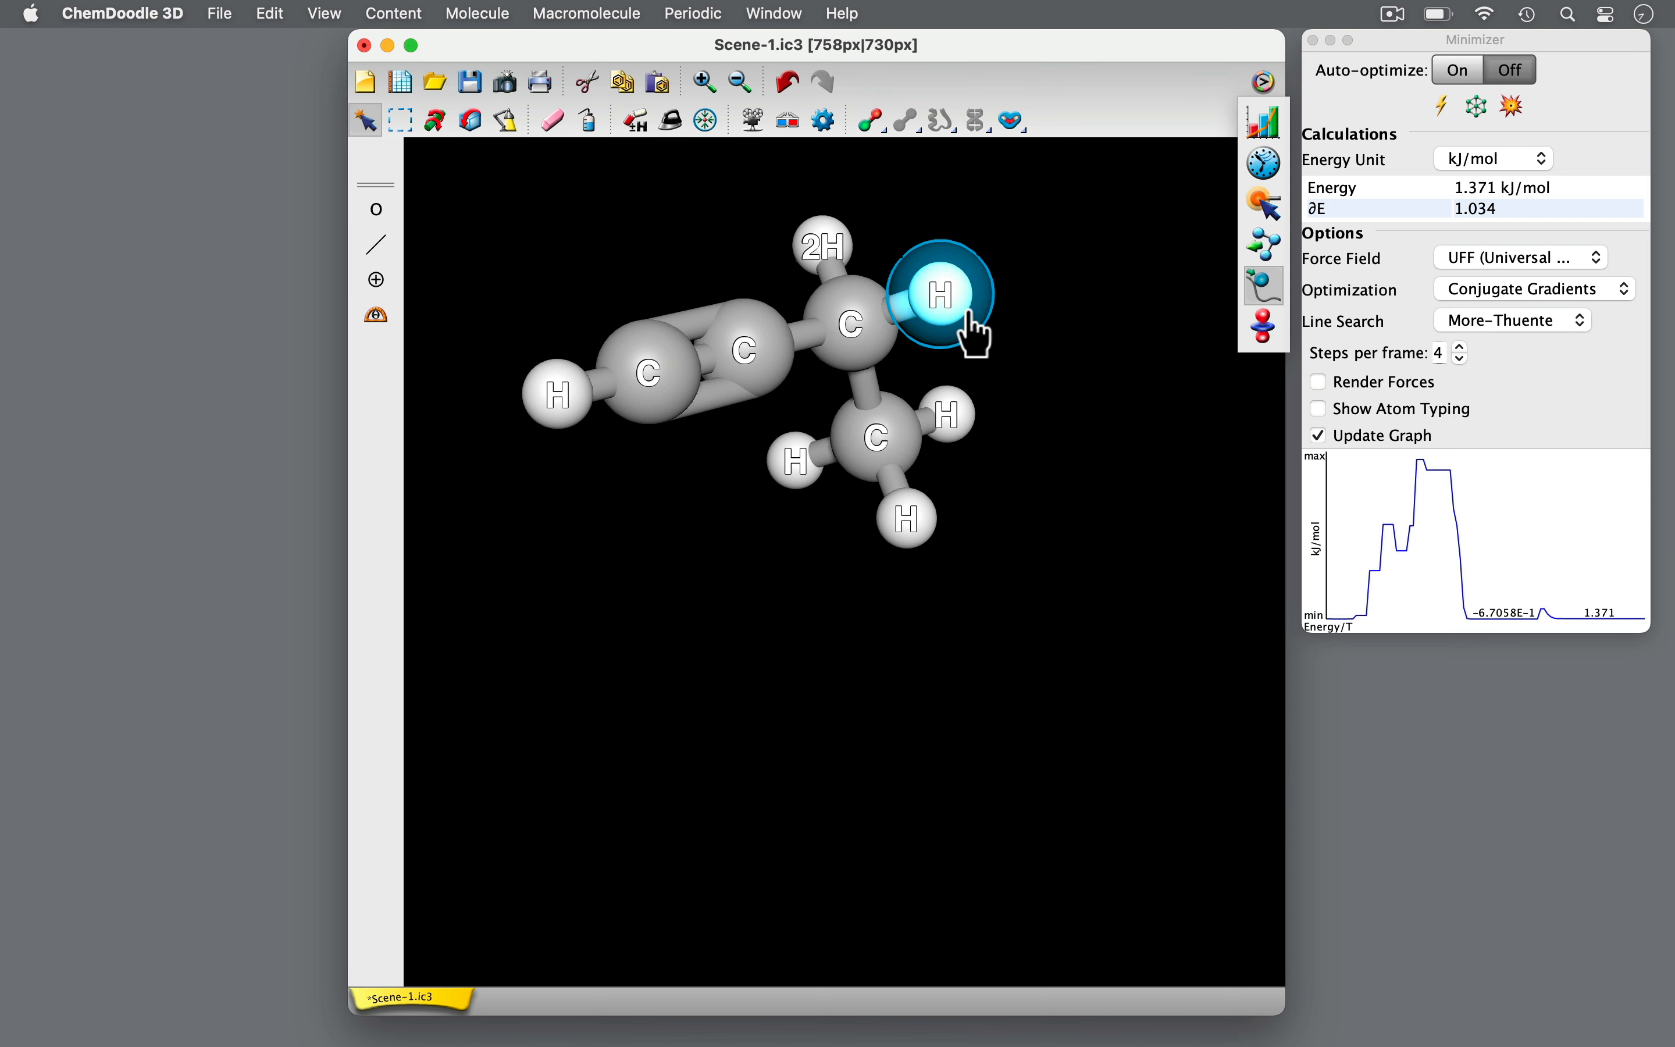
pyautogui.moveTo(1023, 361)
pyautogui.mouseDown()
pyautogui.moveTo(1017, 439)
pyautogui.moveTo(1023, 364)
pyautogui.mouseUp()
pyautogui.moveTo(655, 457); pyautogui.dragTo(478, 497)
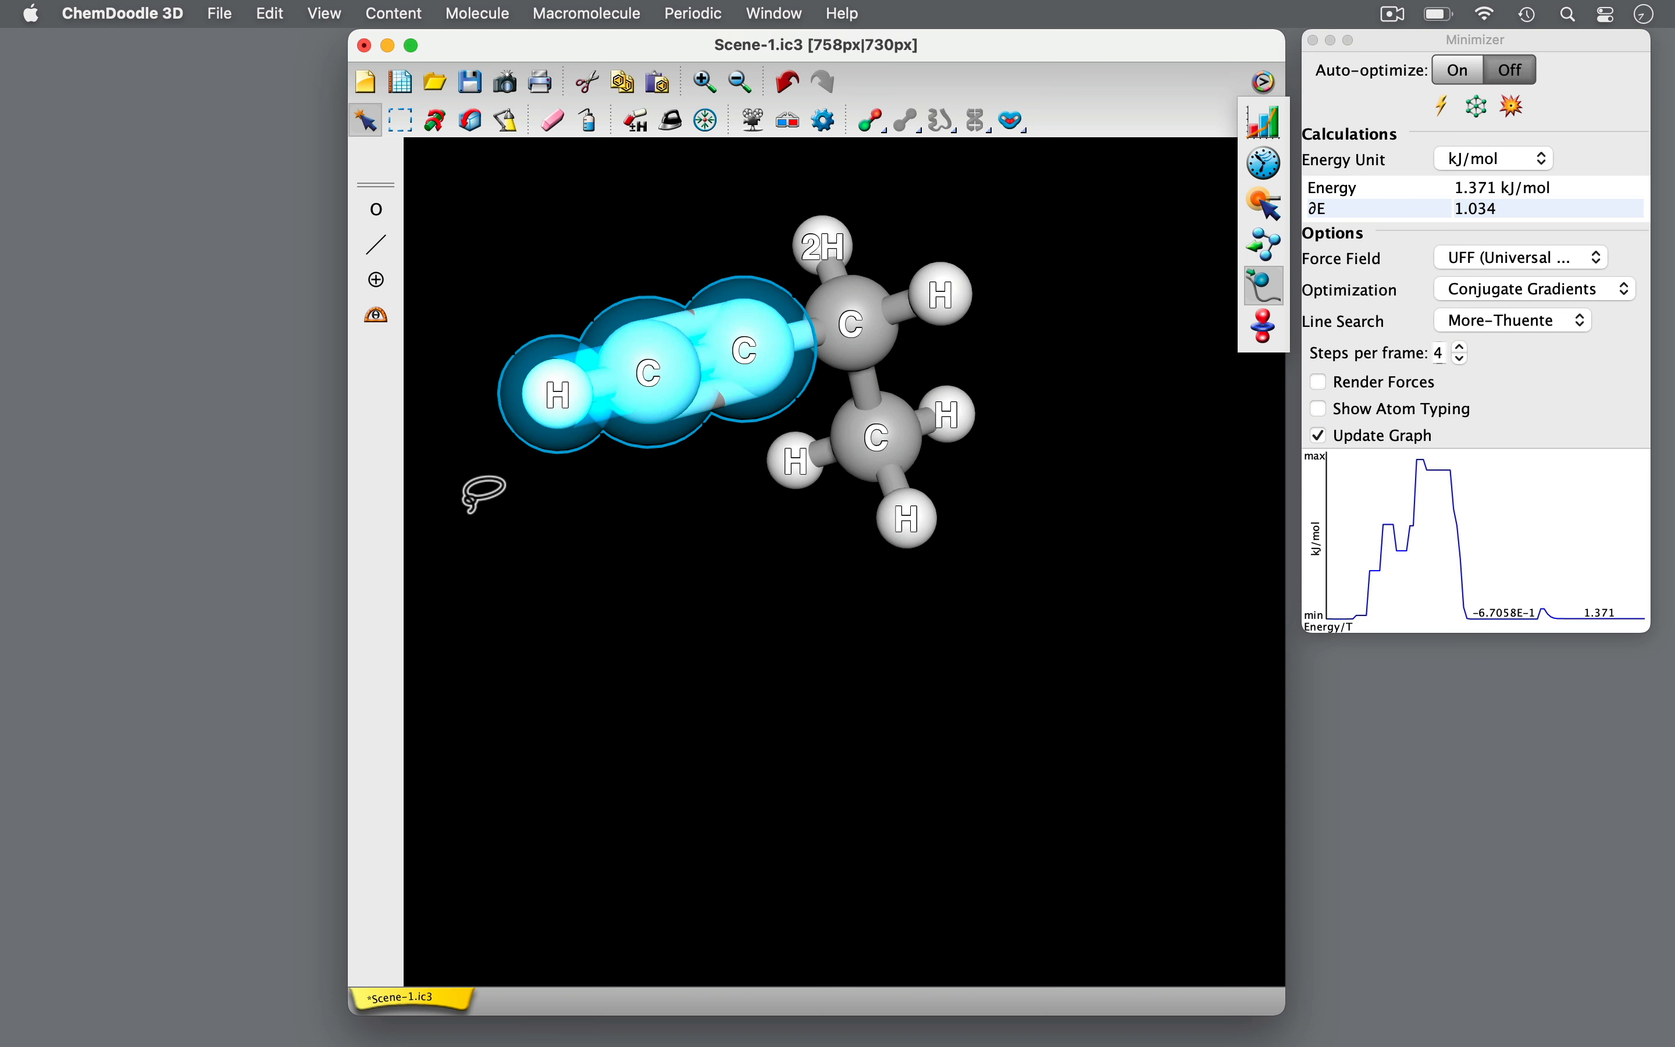
pyautogui.click(465, 509)
pyautogui.click(863, 374)
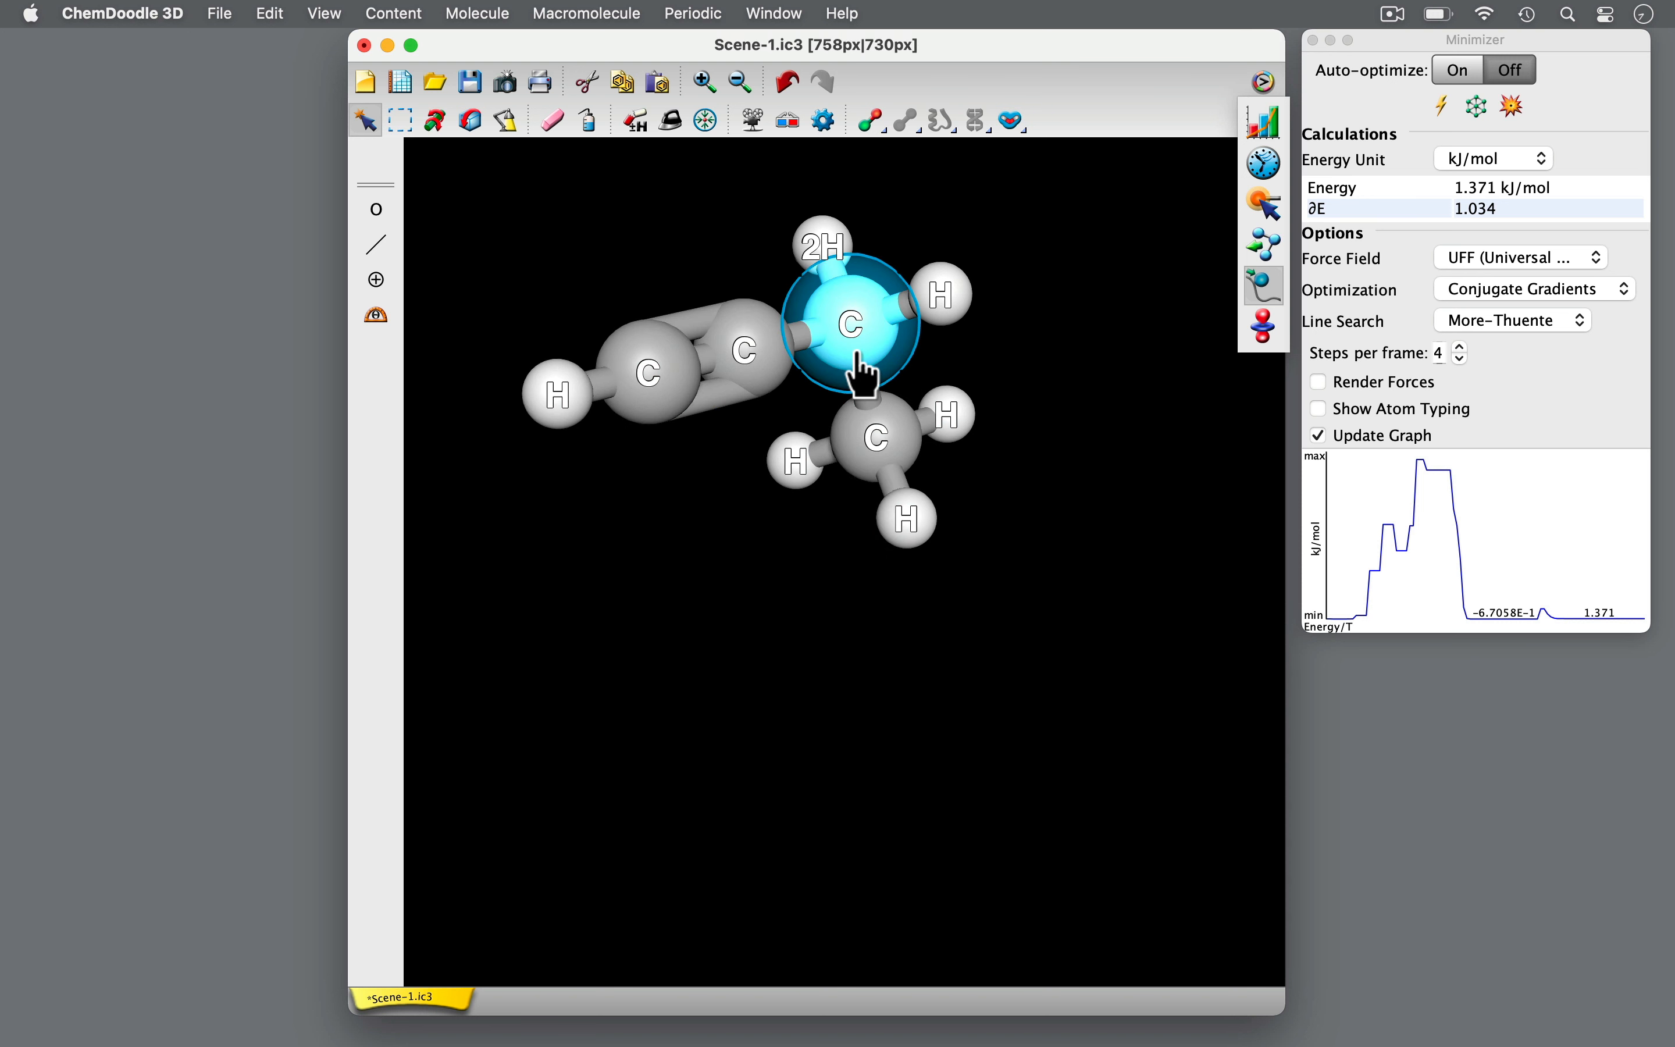
# - Remove the hydrogens from the whole molecule except those on the stereocentre, and clear the selection
pyautogui.press('super+a')
pyautogui.click(634, 121)
pyautogui.click(531, 265)
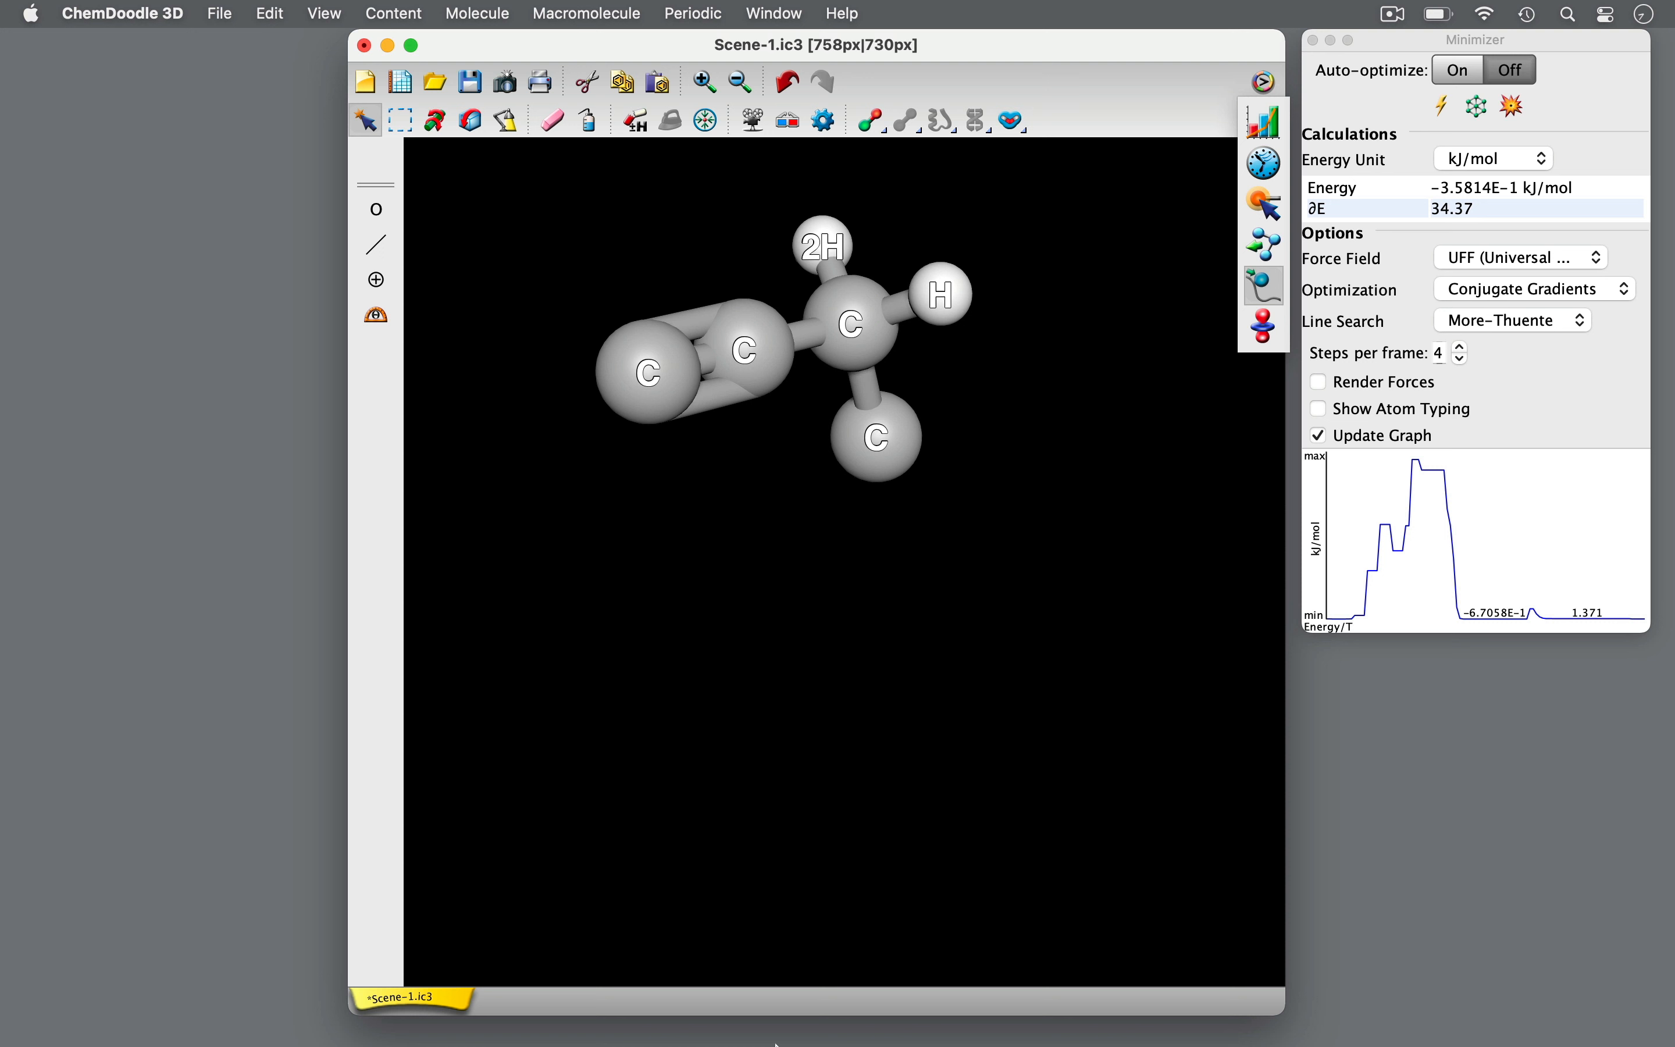
# - Compare the plain hydrogen and the deuterium on the stereocentre by selecting them together and then one at a time
pyautogui.click(943, 294)
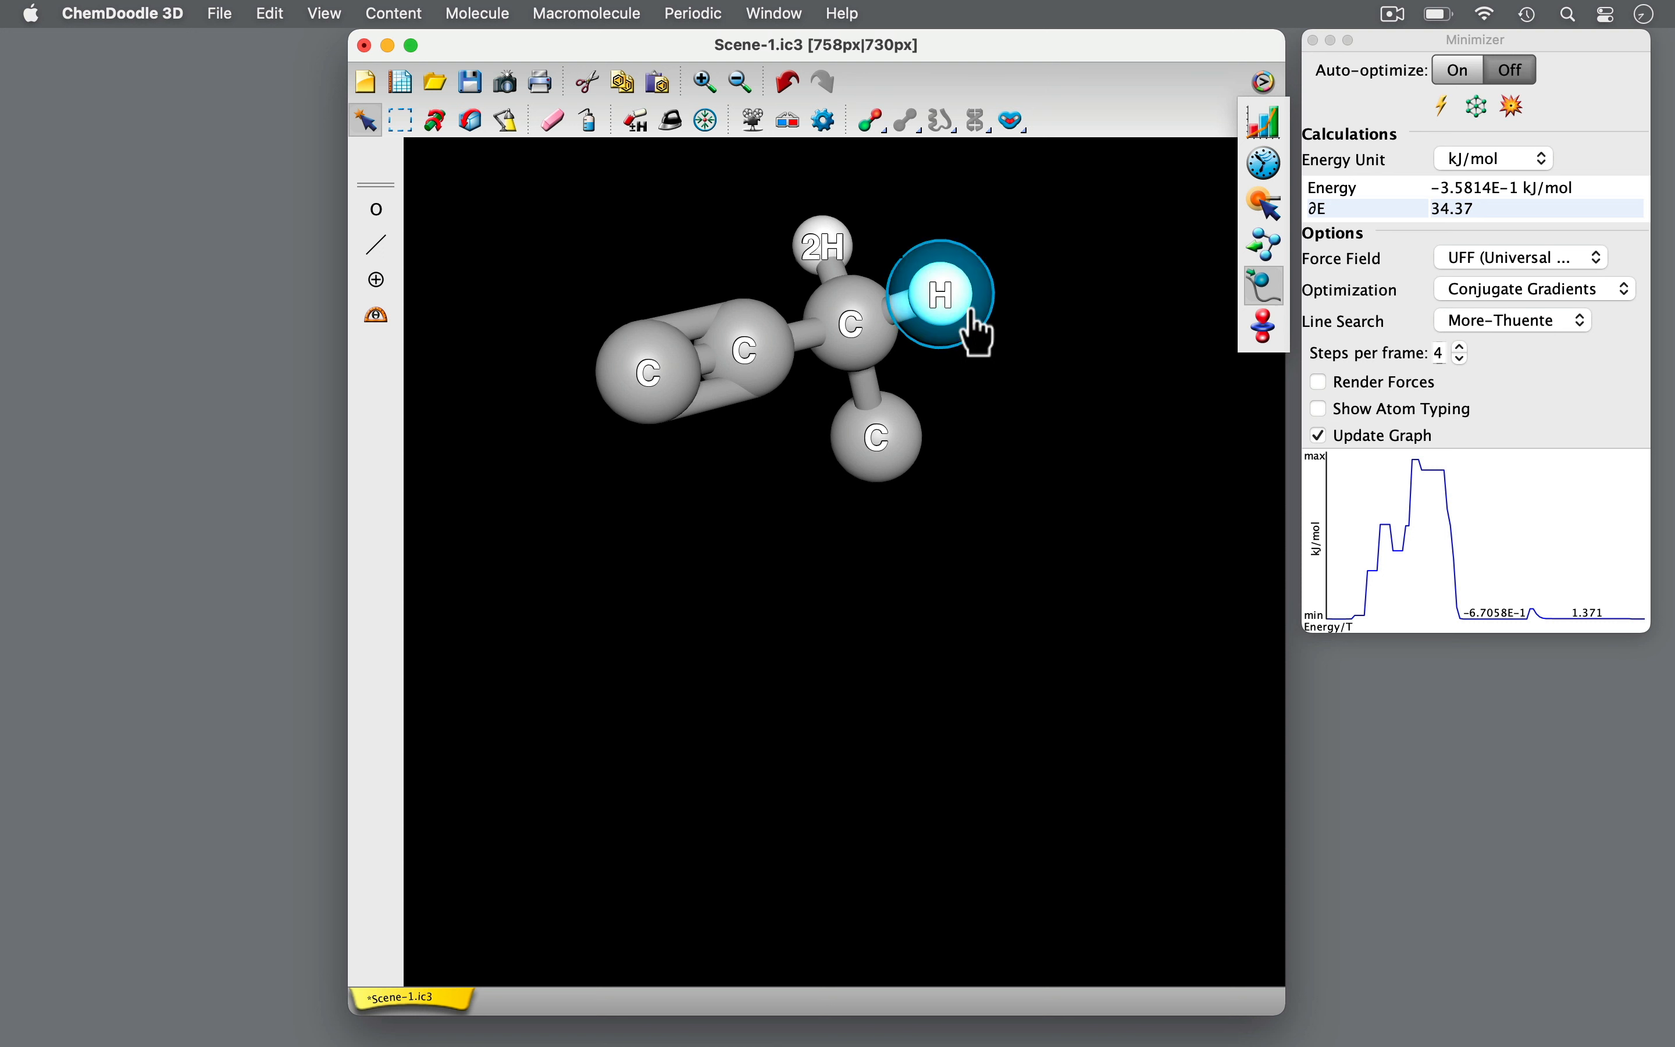
pyautogui.keyDown('shift'); pyautogui.click(823, 246); pyautogui.keyUp('shift')
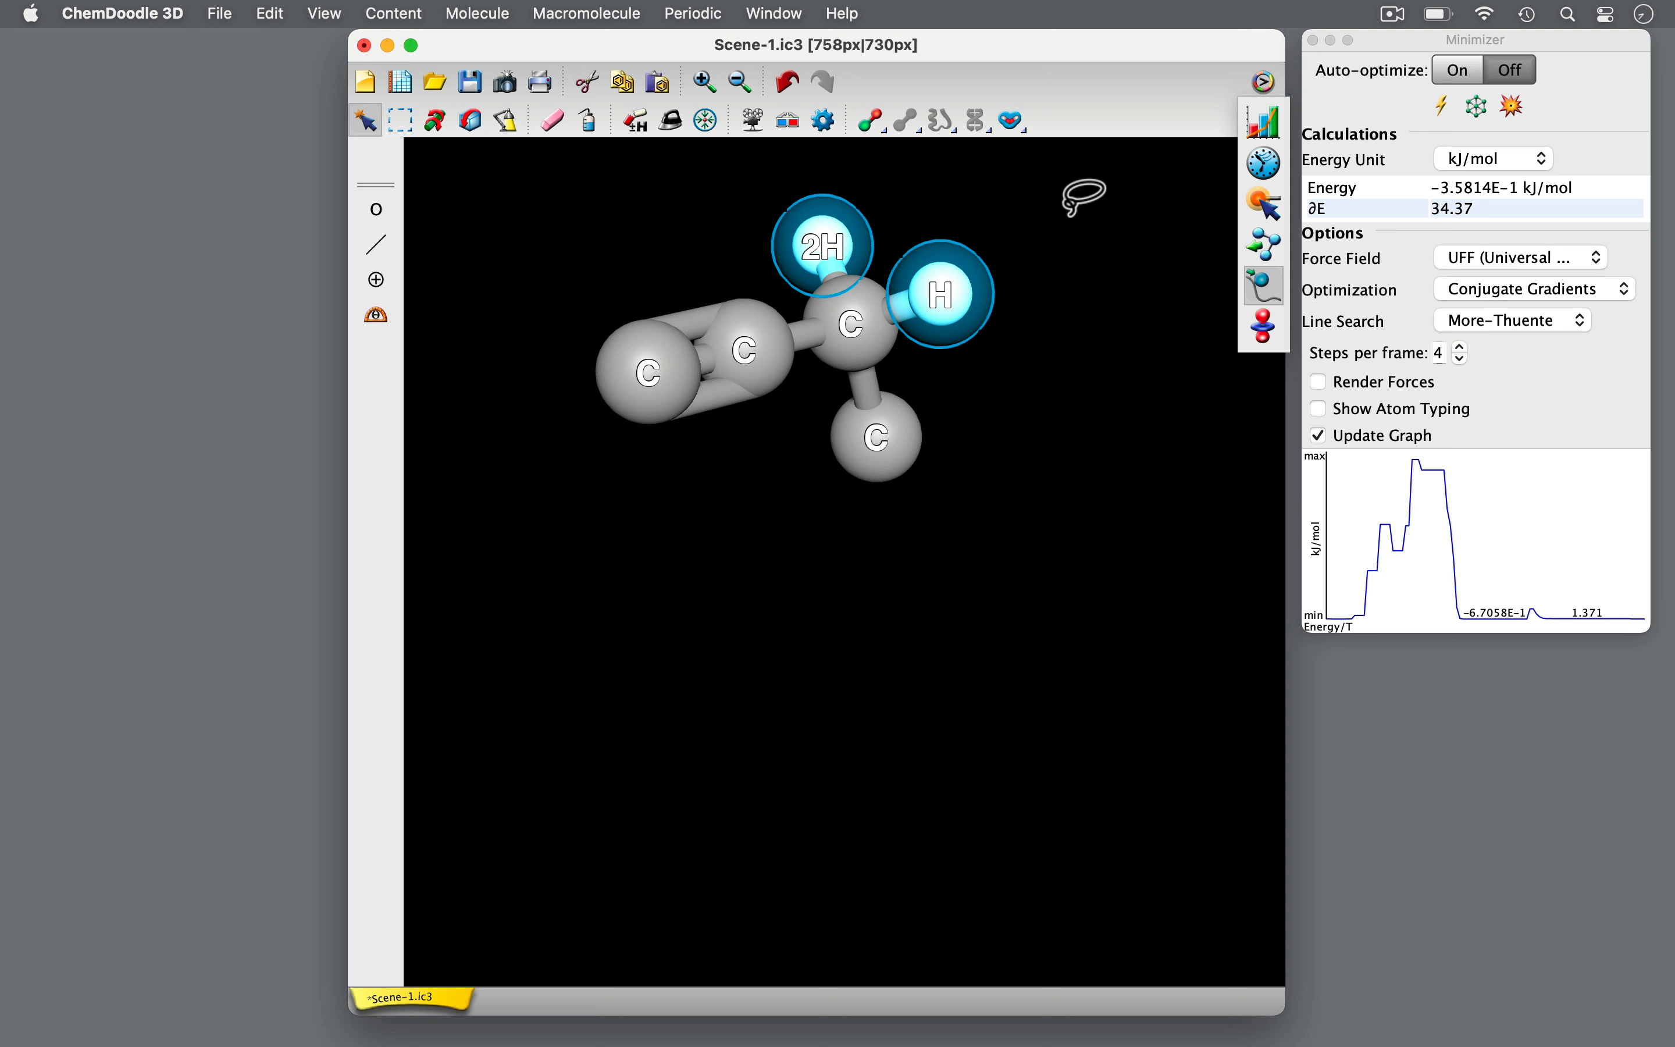
pyautogui.click(970, 303)
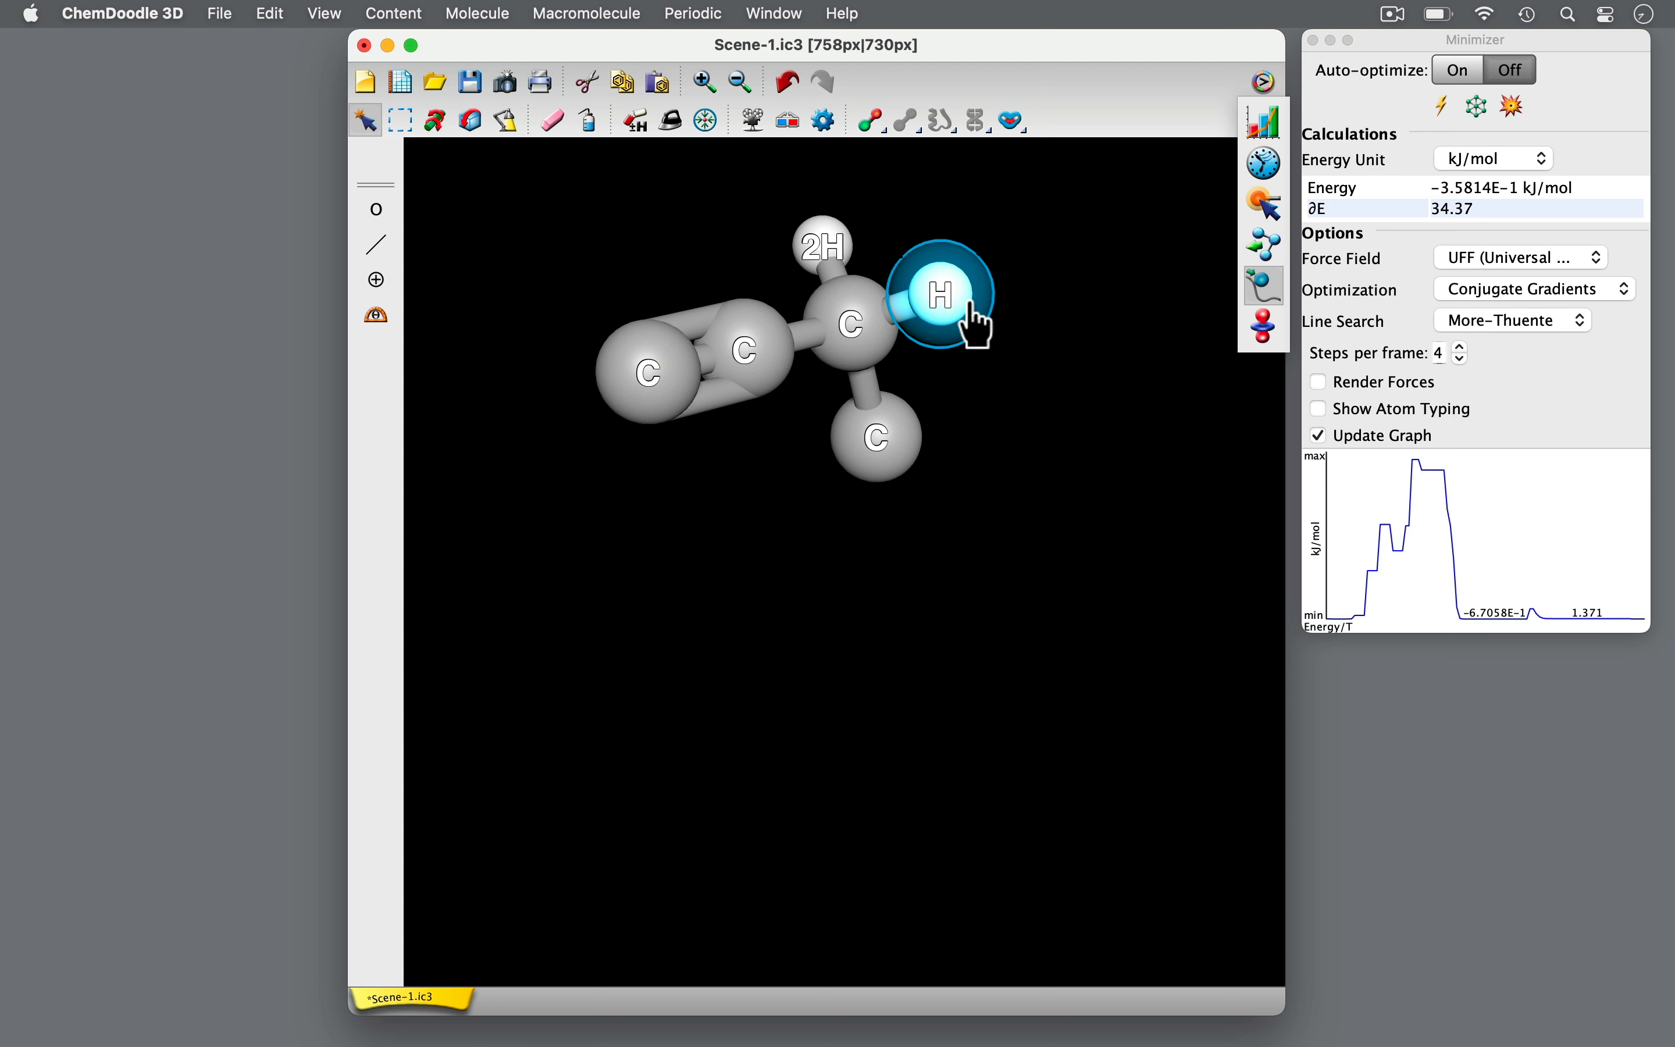
pyautogui.click(853, 240)
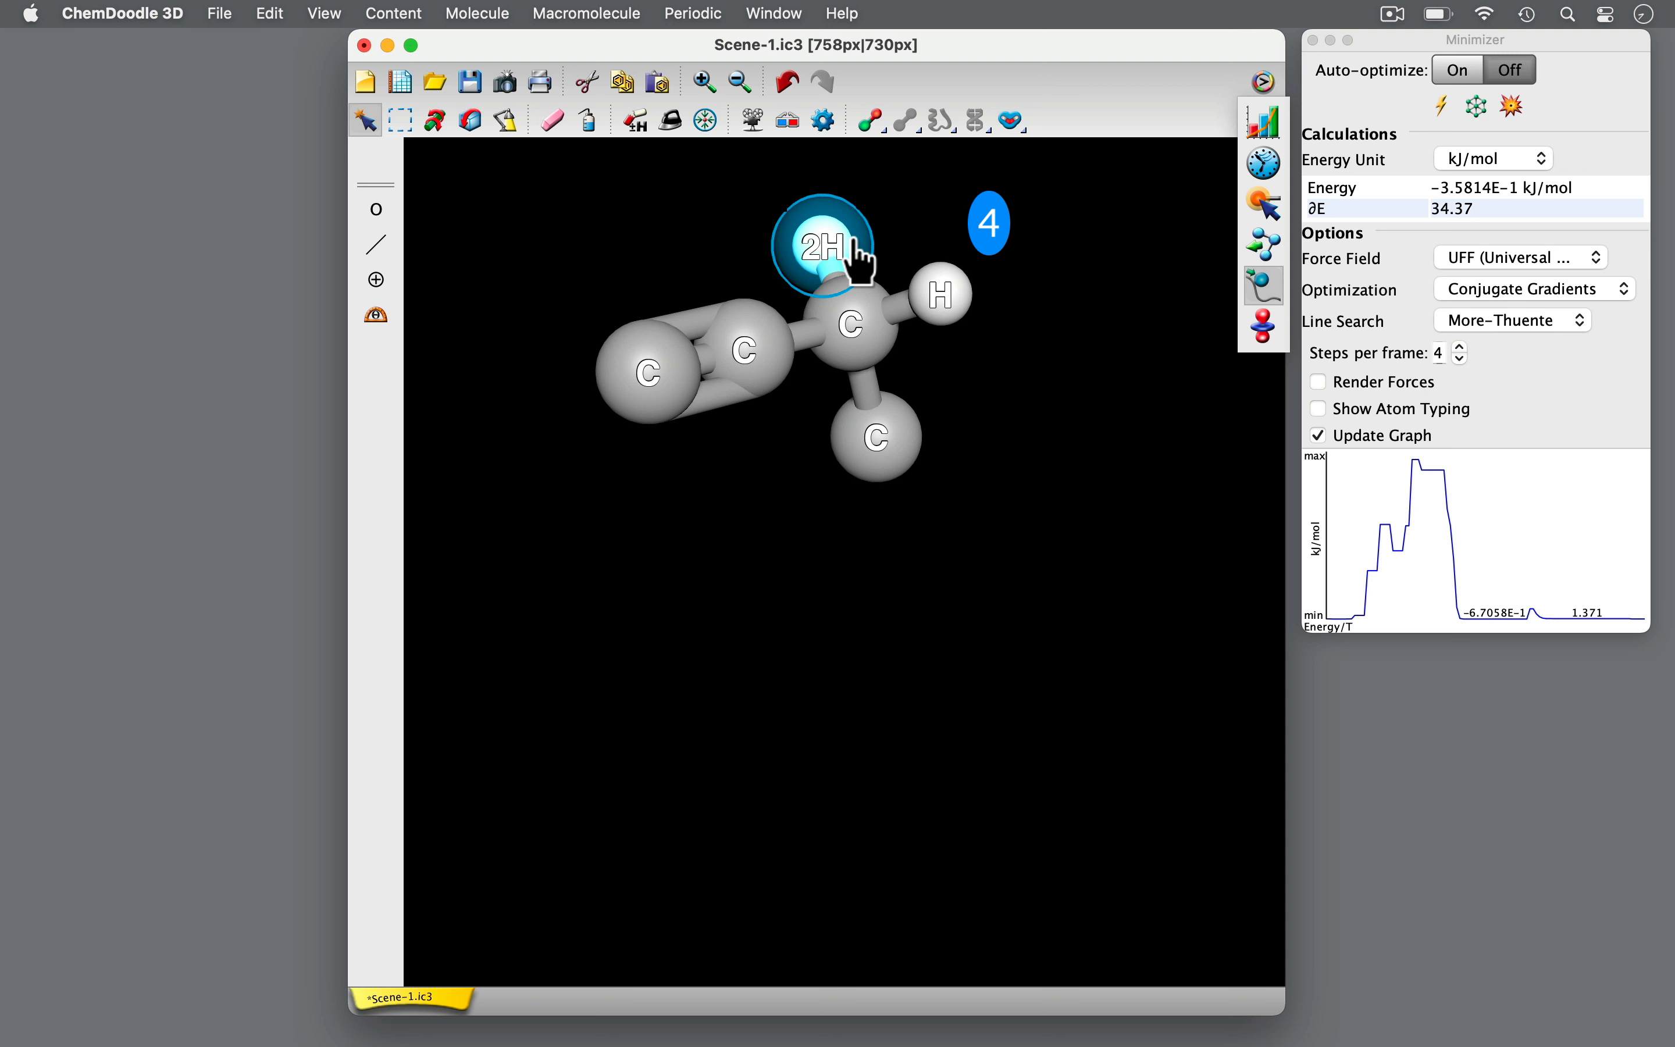
# - Compare the two carbons attached to the stereocentre by selecting them together, starting from and ending with a cleared selection
pyautogui.click(862, 261)
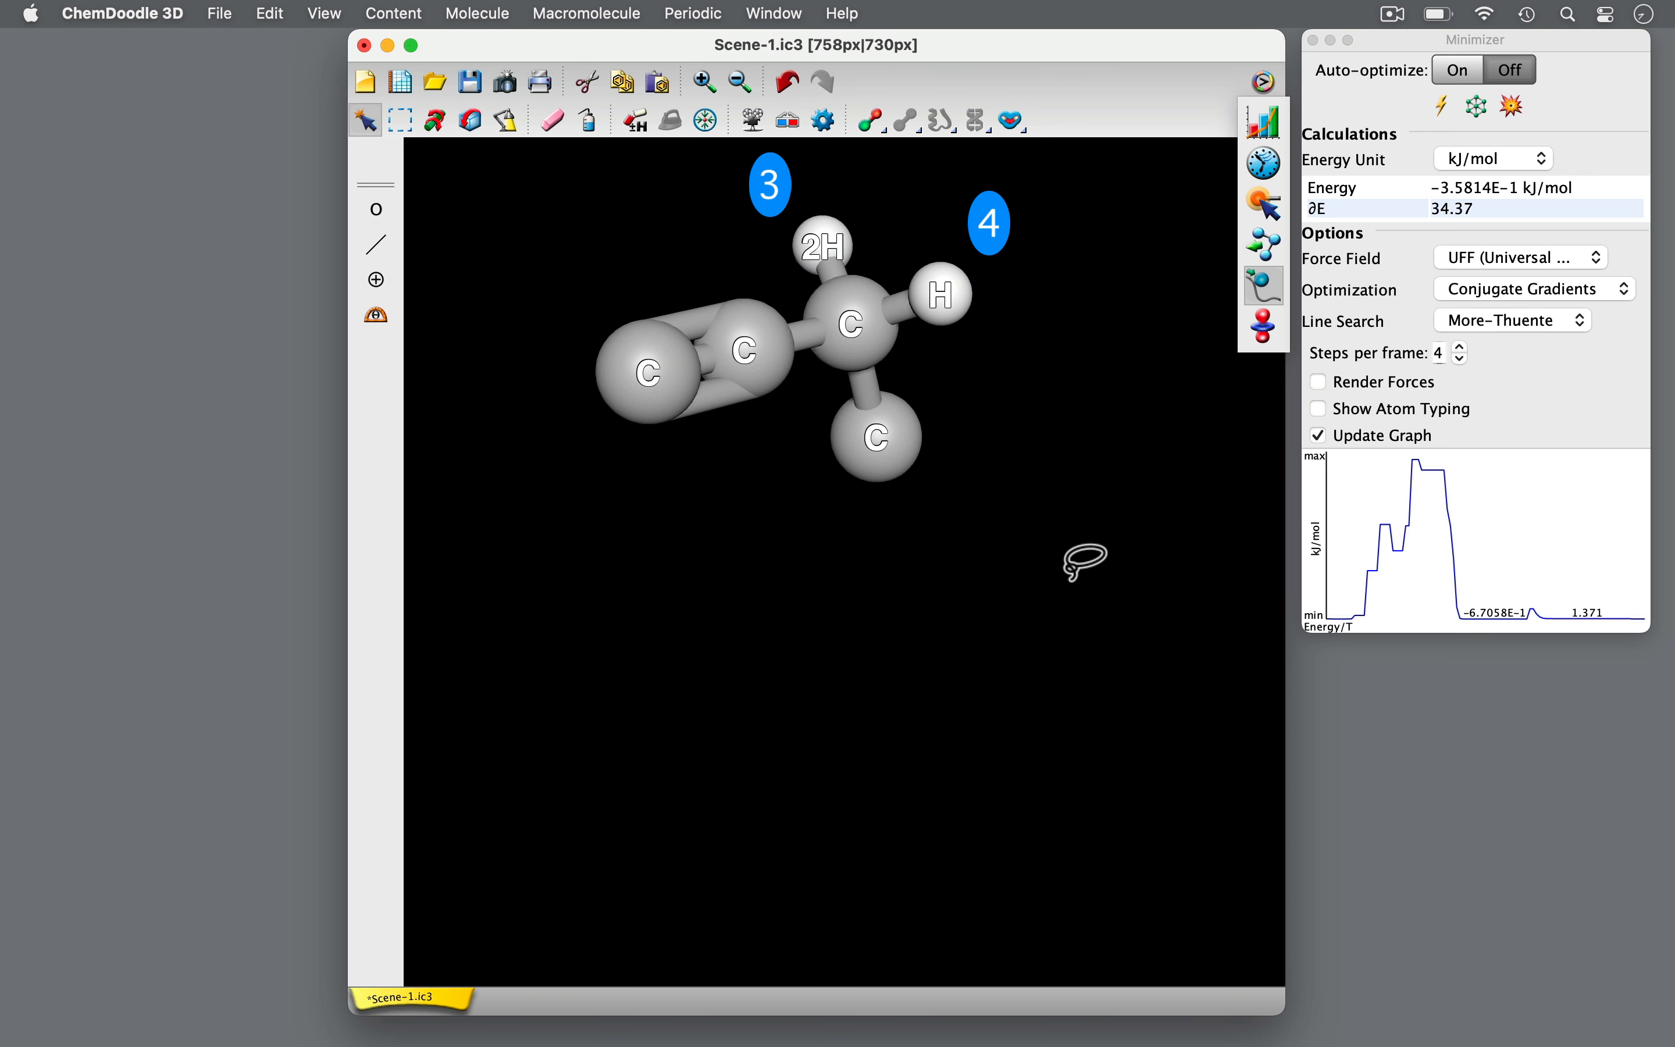
pyautogui.moveTo(1069, 577)
pyautogui.mouseDown()
pyautogui.moveTo(806, 454)
pyautogui.moveTo(706, 469)
pyautogui.moveTo(535, 563)
pyautogui.mouseUp()
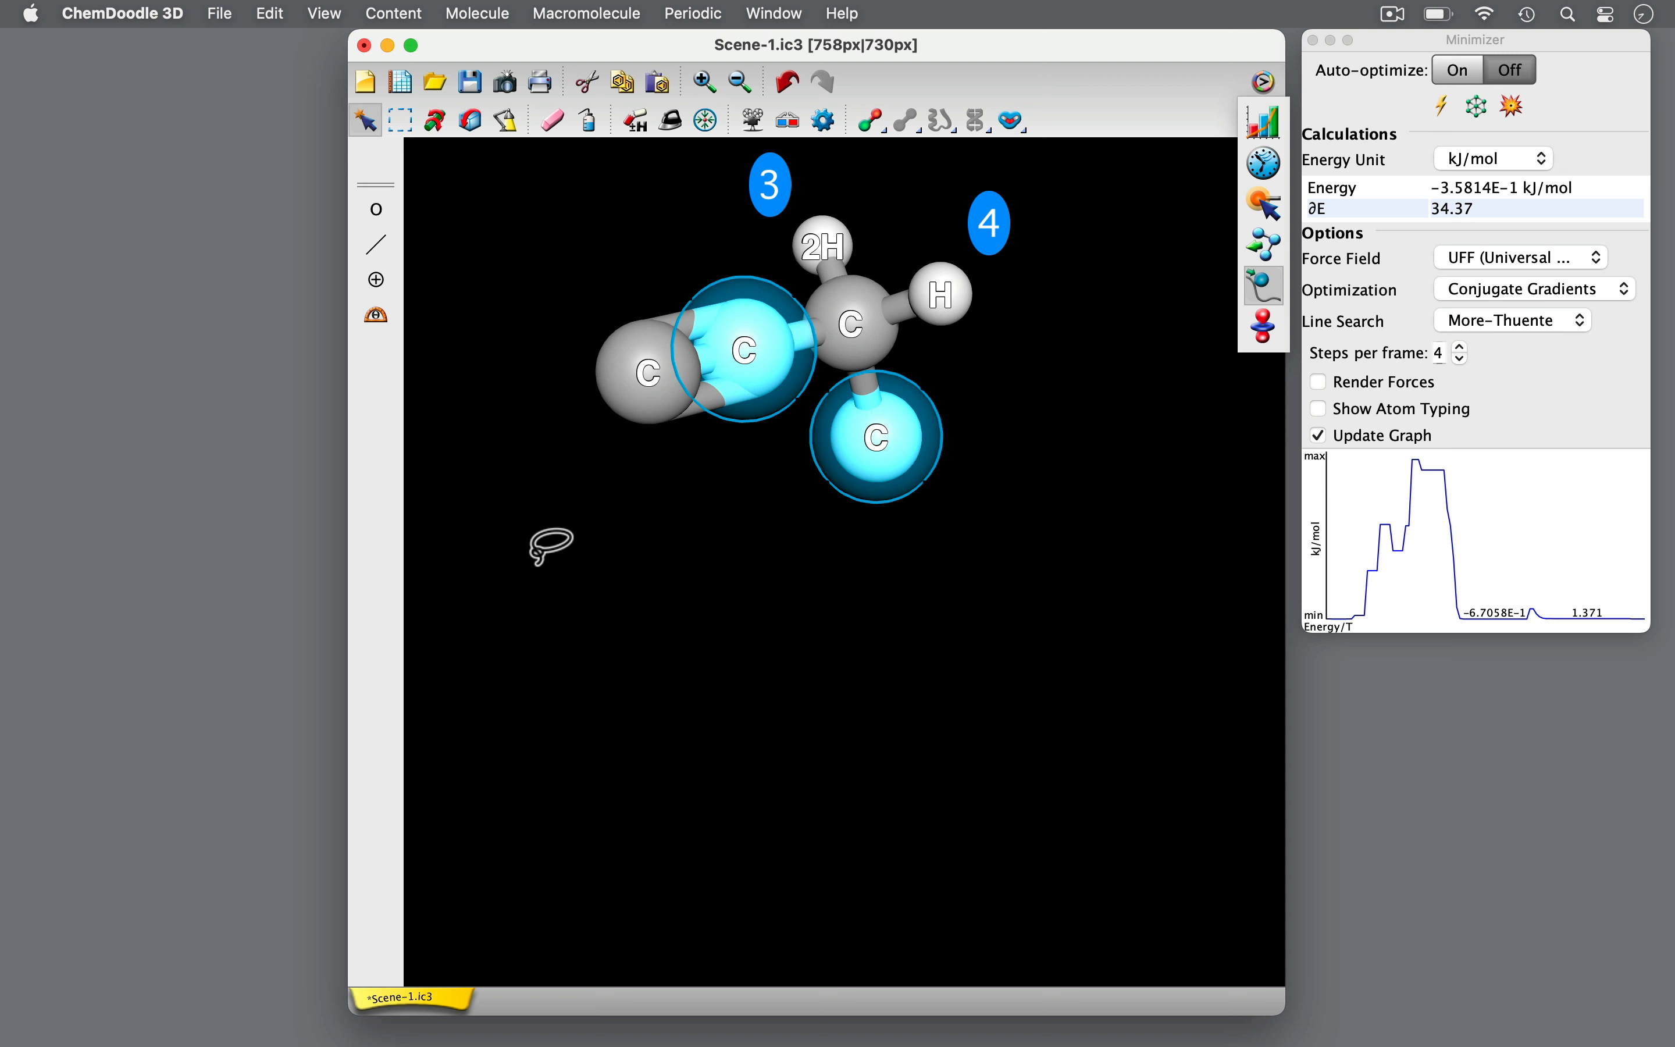
pyautogui.click(528, 551)
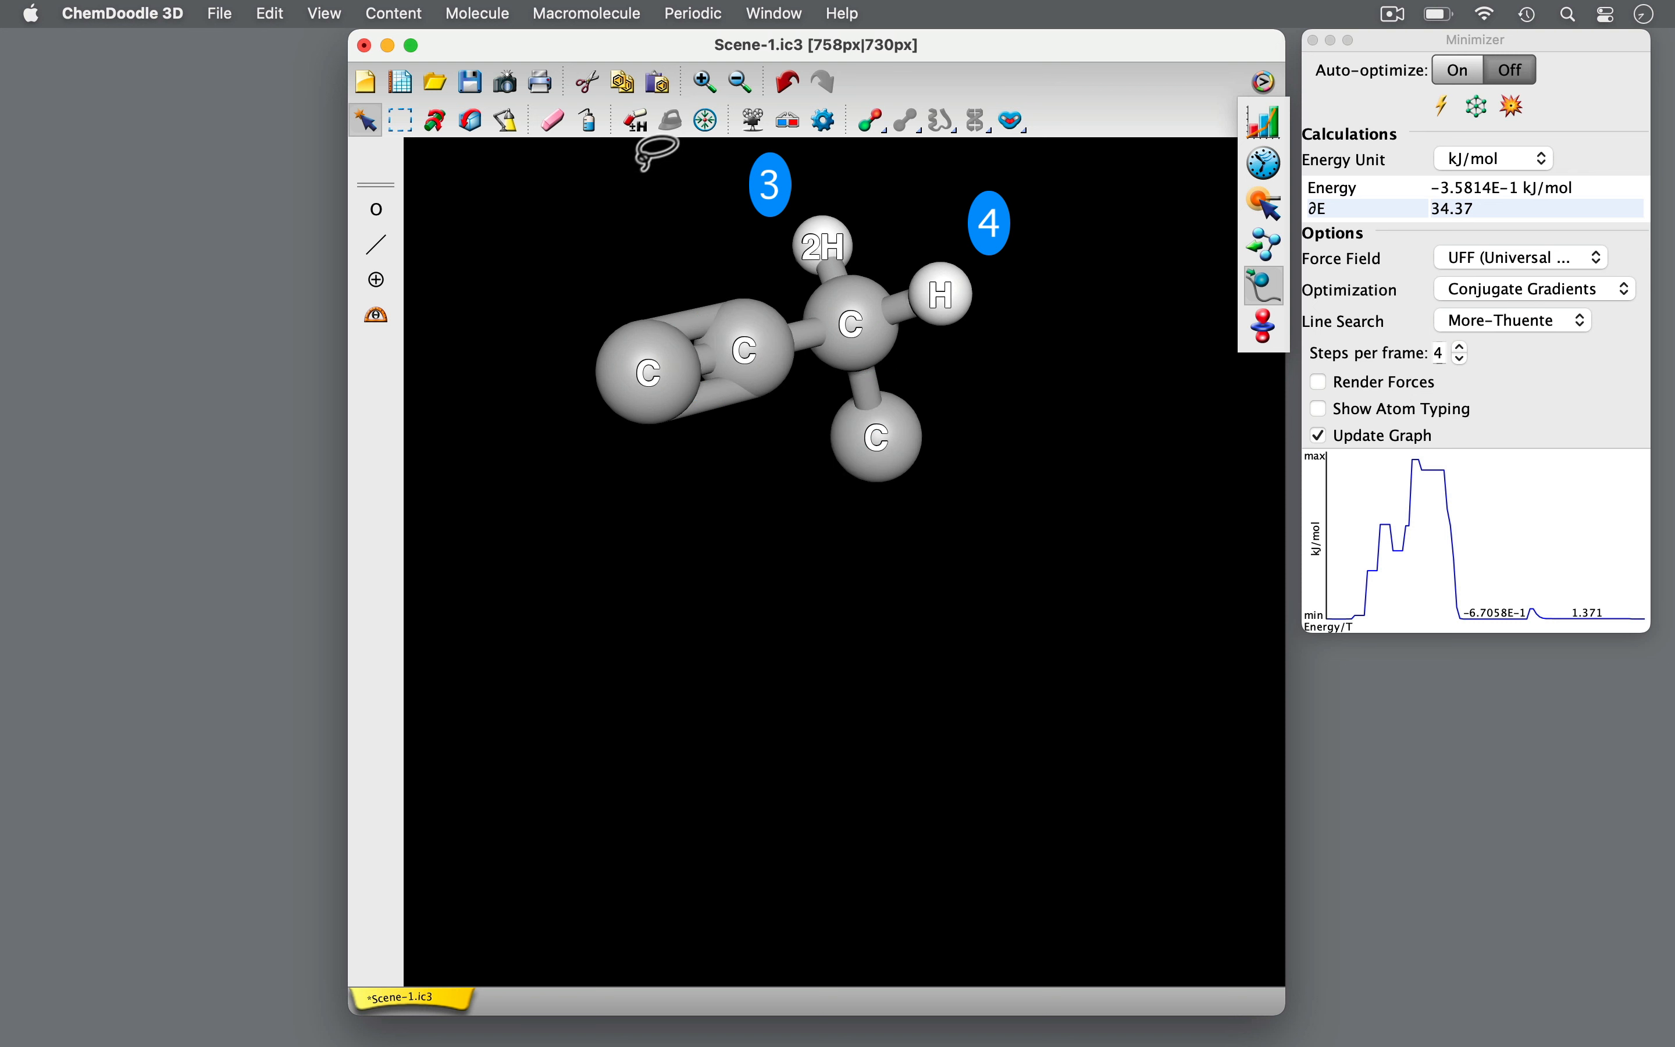
# - Add the molecule's missing hydrogens and examine the methyl carbon's substituents by selecting its three hydrogens together
pyautogui.click(641, 131)
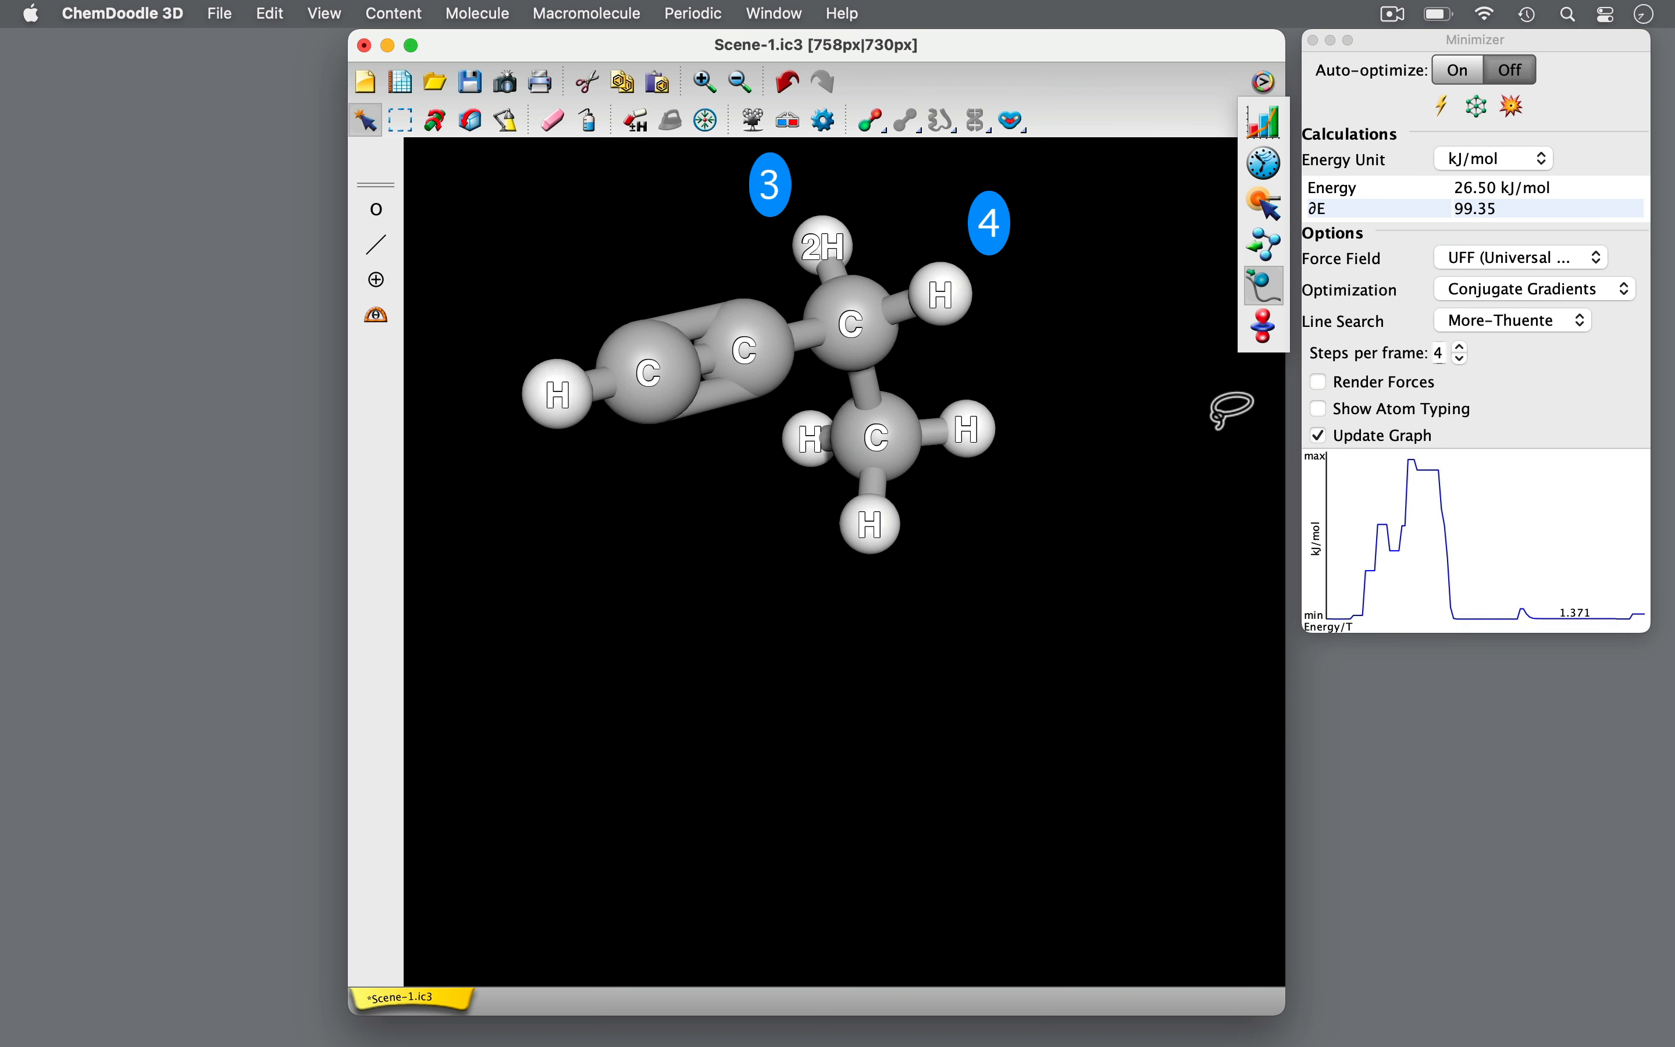
pyautogui.click(972, 433)
pyautogui.keyDown('shift'); pyautogui.click(869, 524); pyautogui.keyUp('shift')
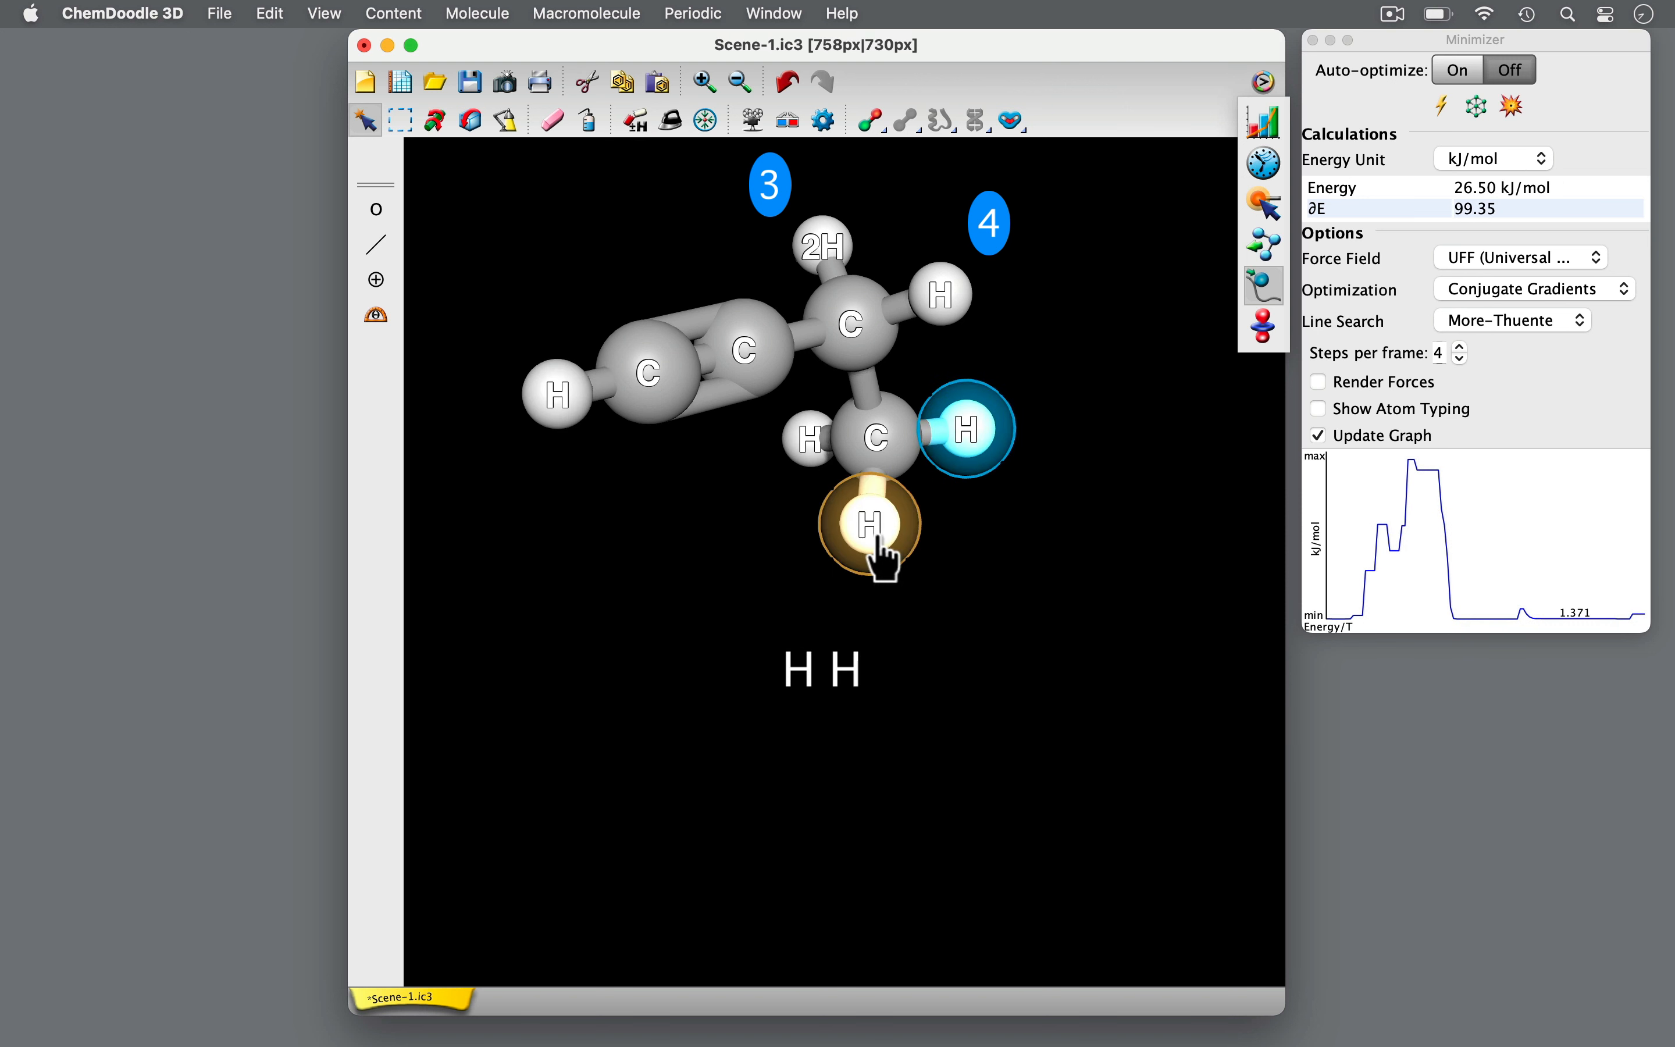
pyautogui.keyDown('shift'); pyautogui.click(808, 438); pyautogui.keyUp('shift')
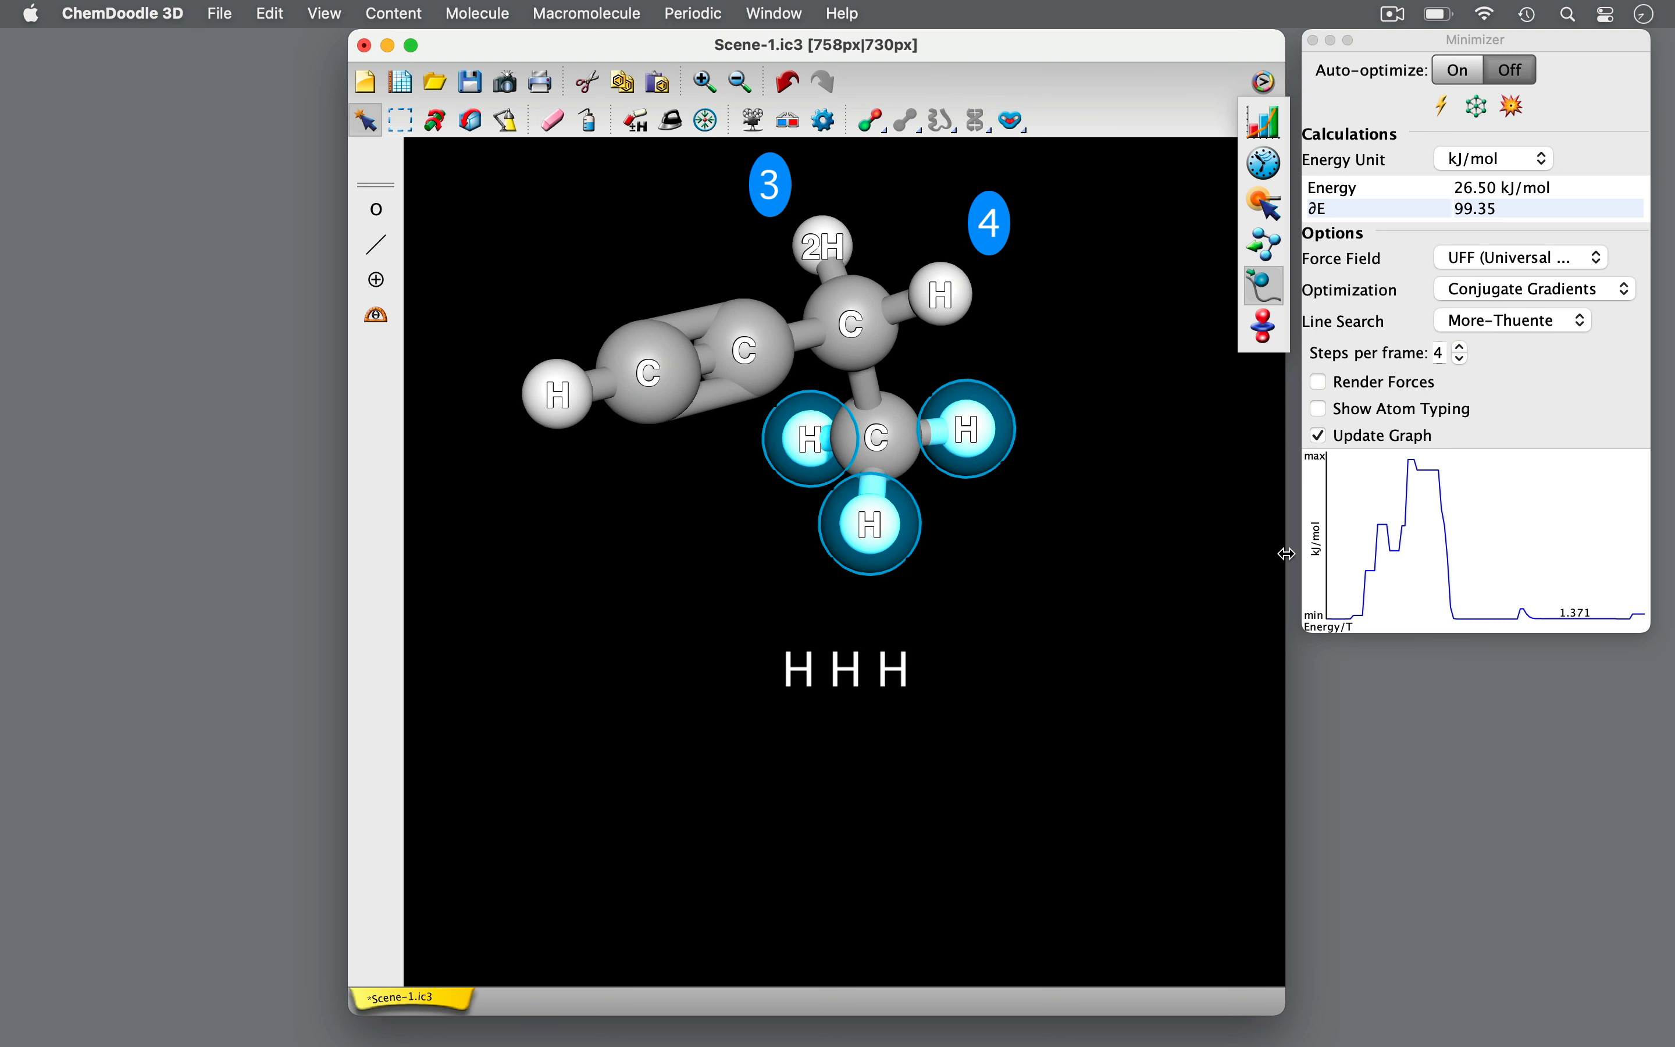
pyautogui.click(1181, 516)
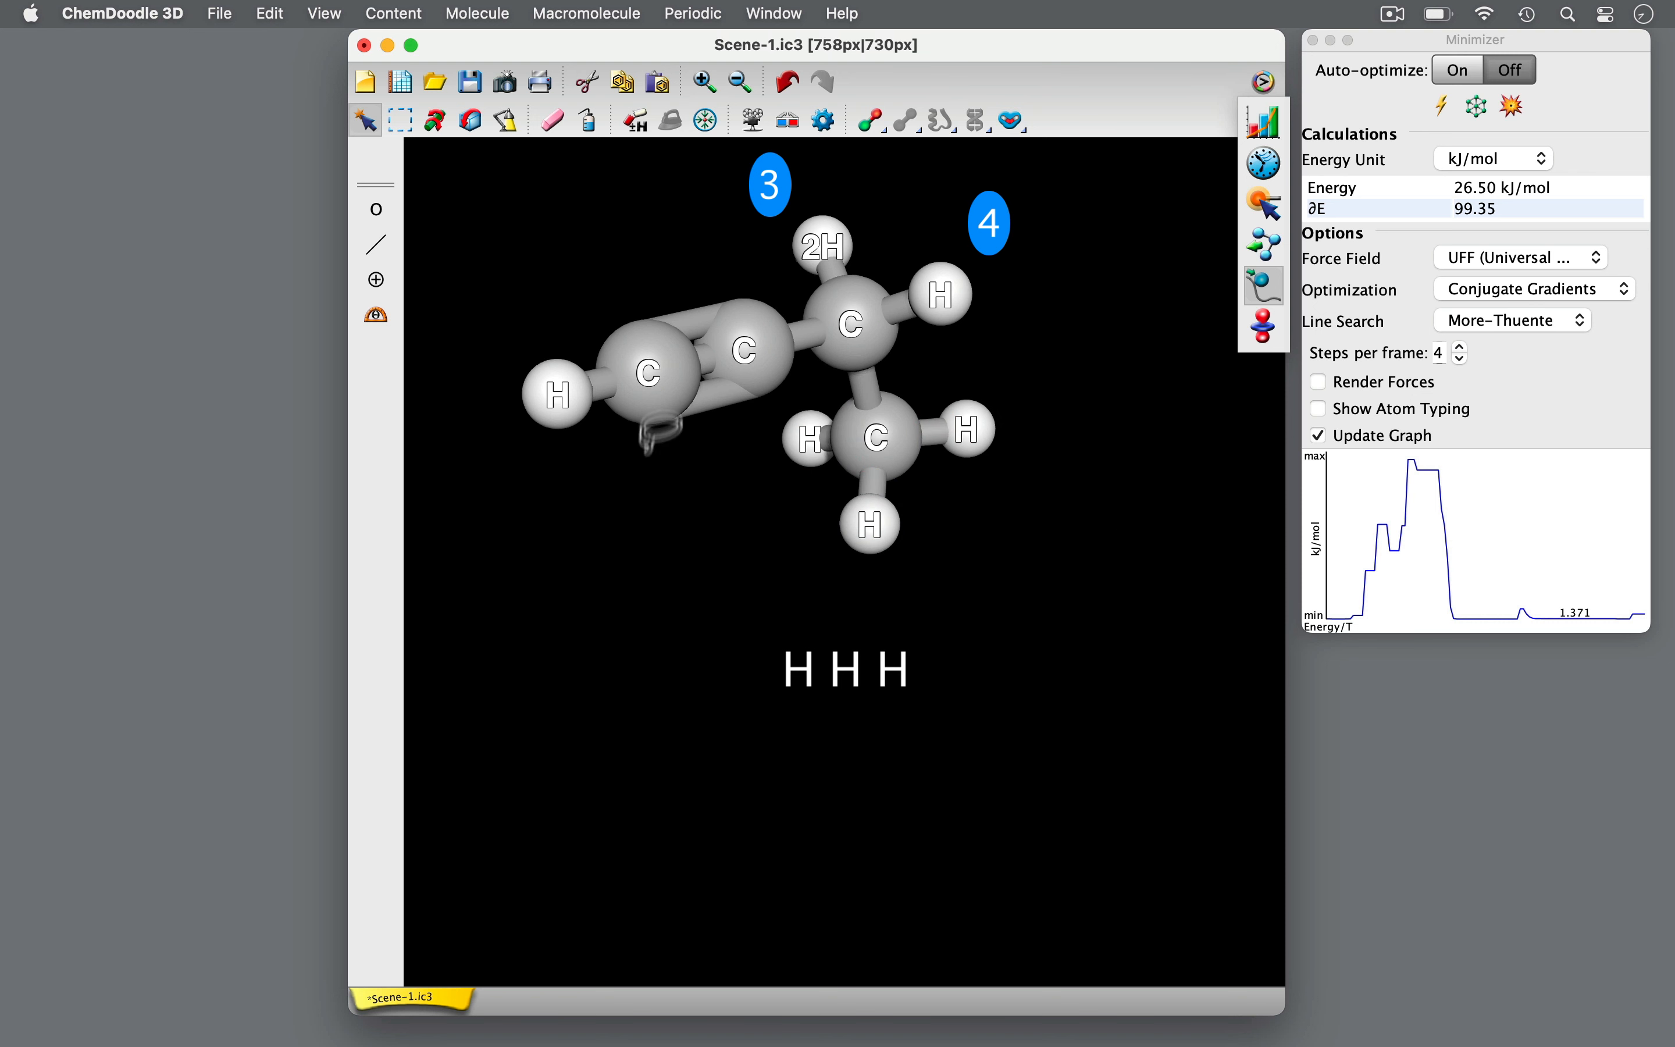
# - Compare the carbon substituents by selecting the terminal alkyne carbon, the whole triple-bonded group and the methyl group in turn
pyautogui.click(649, 389)
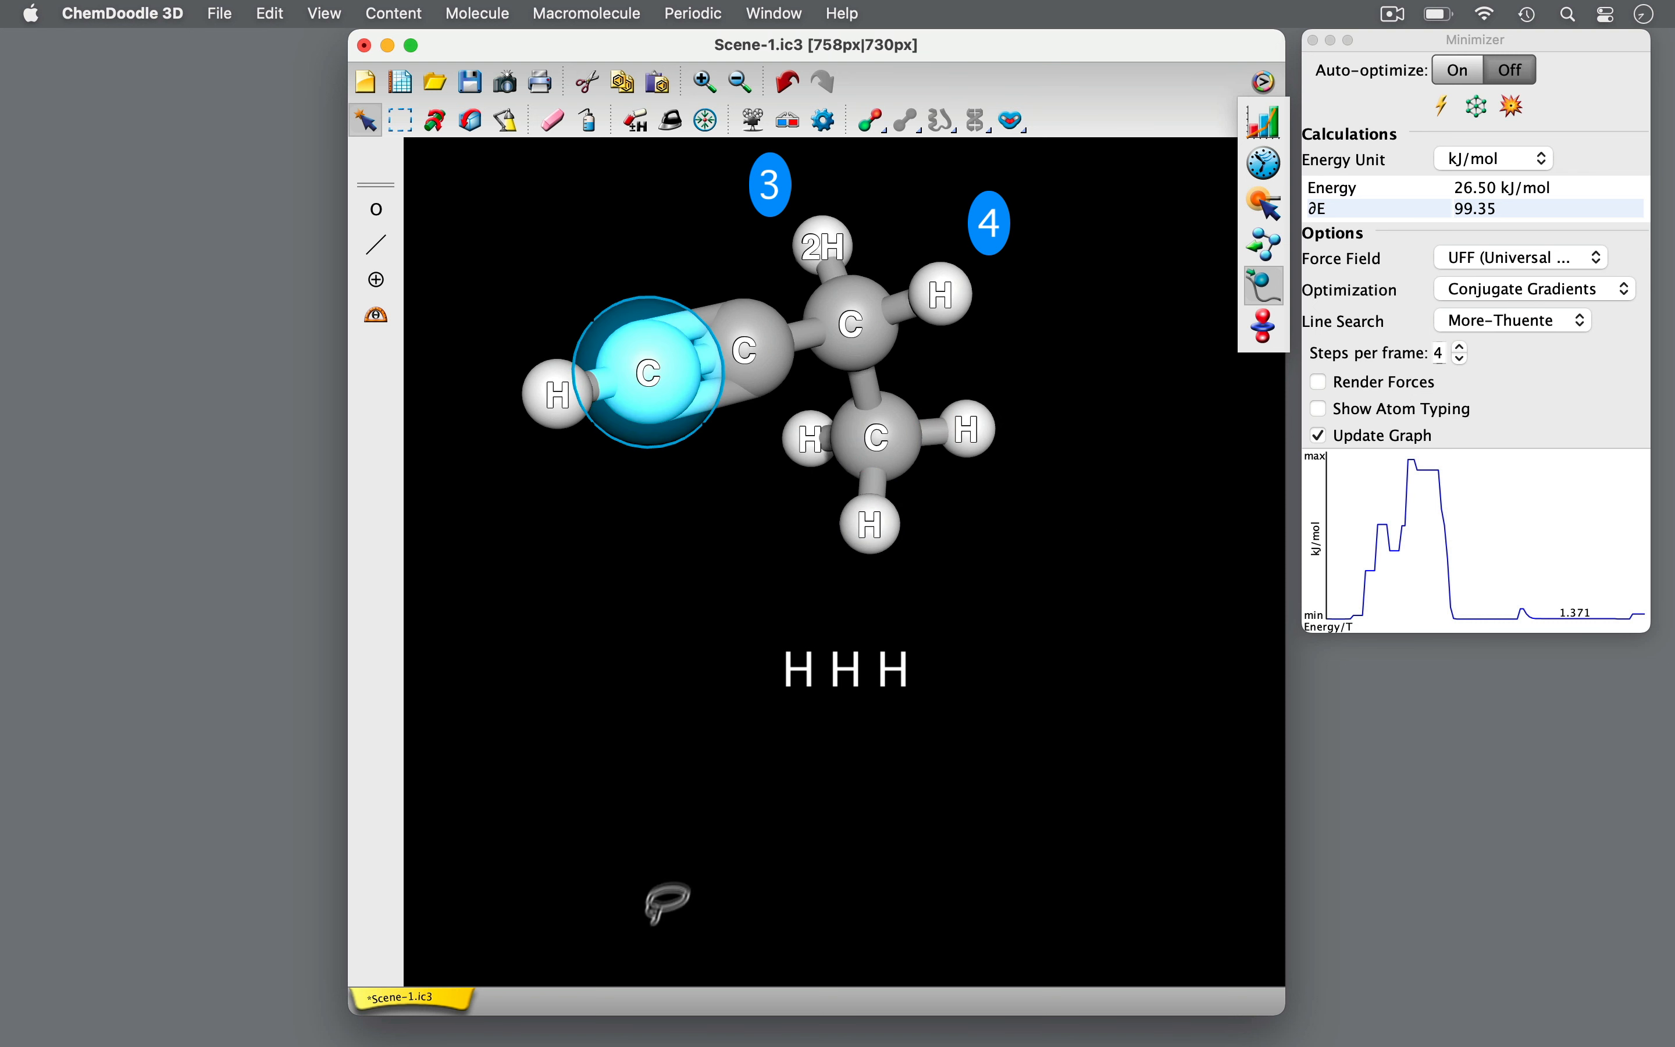
pyautogui.click(645, 911)
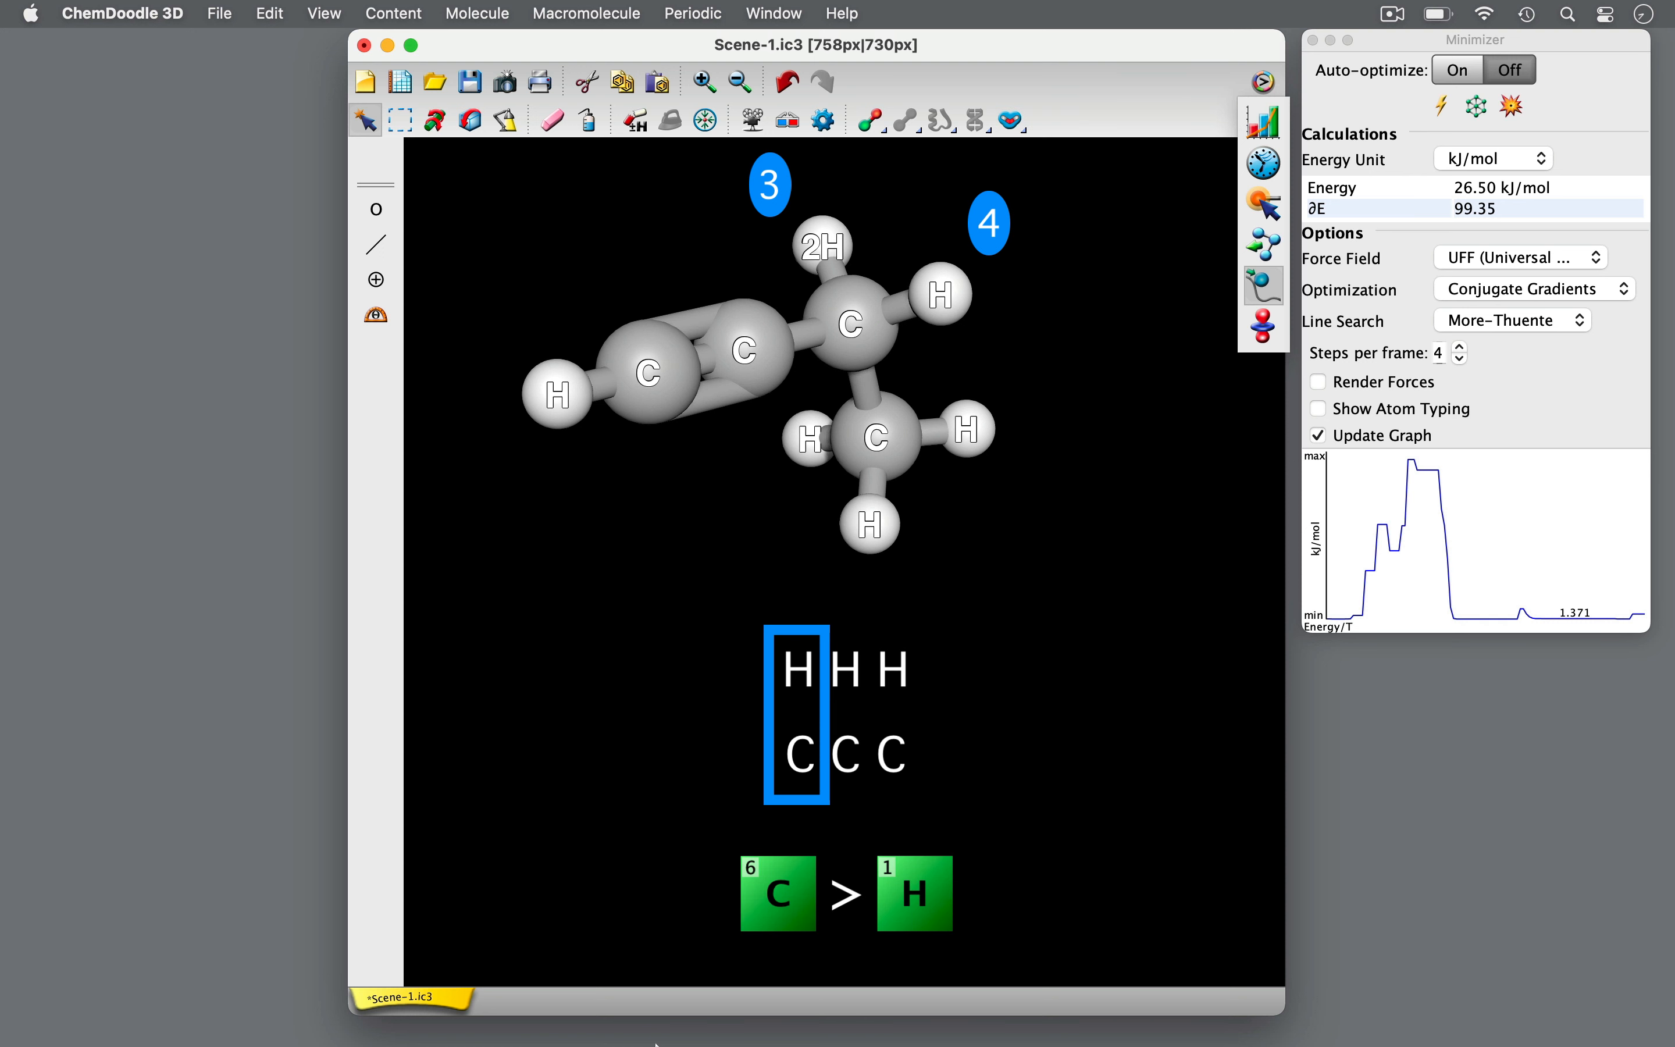
pyautogui.moveTo(654, 475)
pyautogui.mouseDown()
pyautogui.moveTo(820, 392)
pyautogui.moveTo(419, 493)
pyautogui.mouseUp()
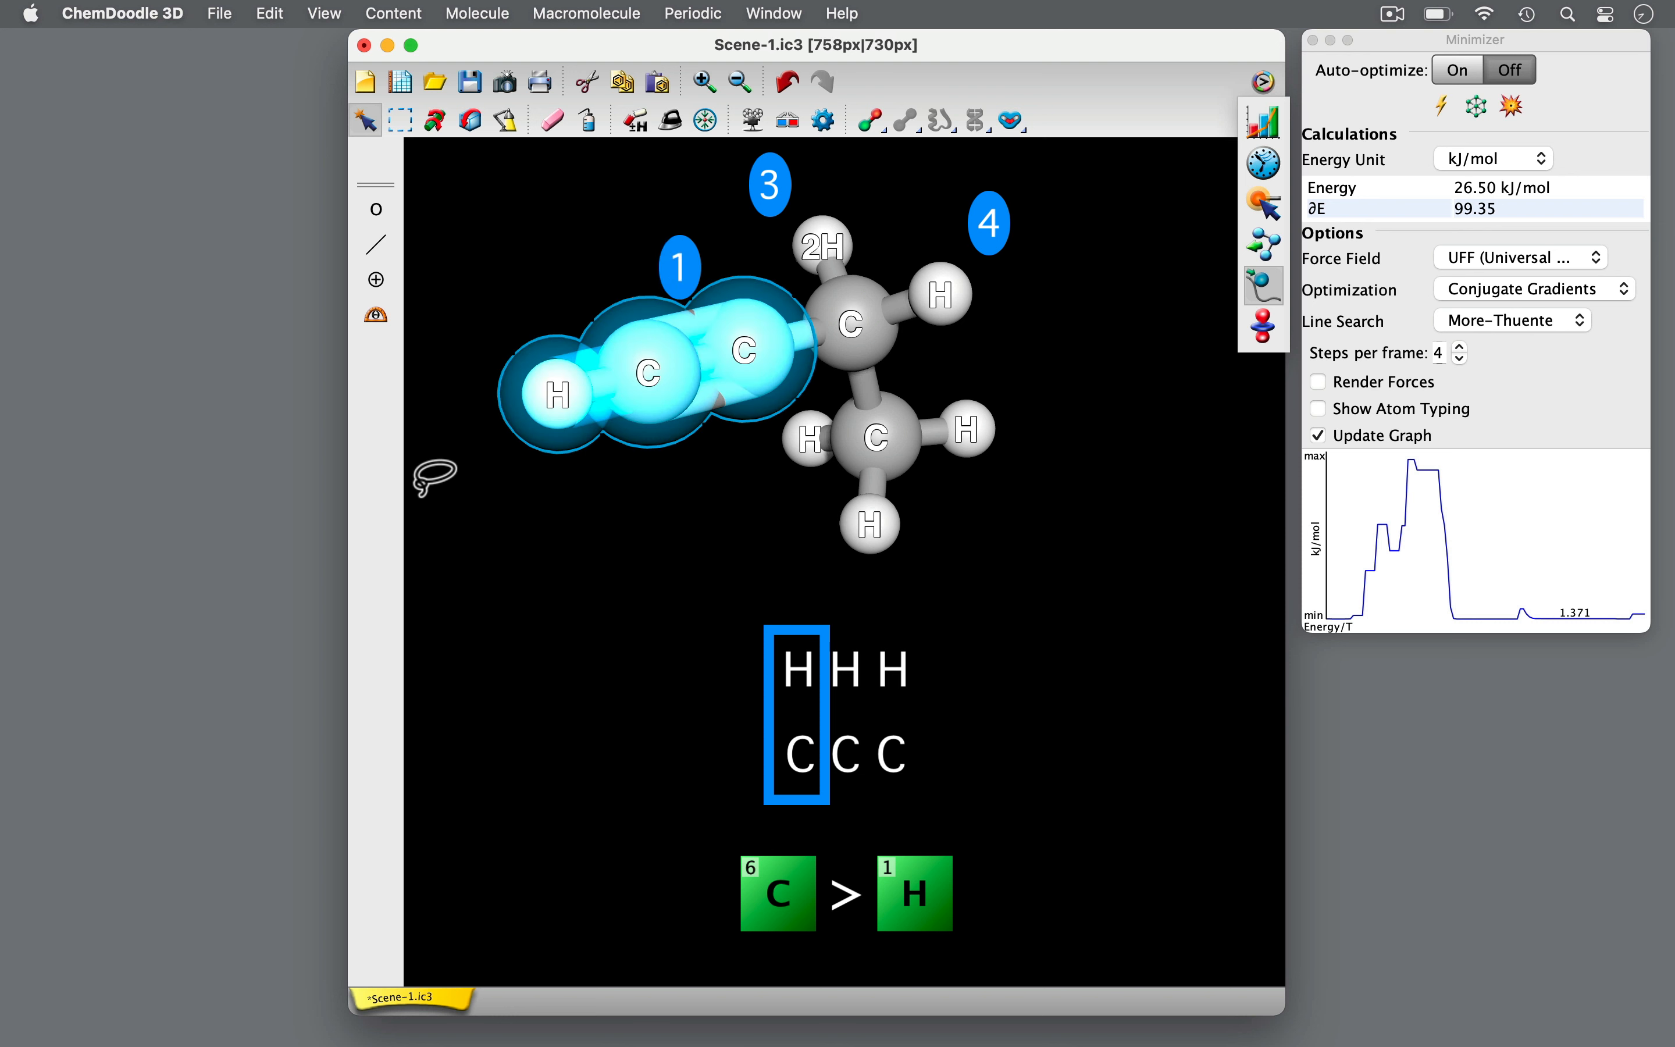
pyautogui.moveTo(772, 515)
pyautogui.mouseDown()
pyautogui.moveTo(1017, 364)
pyautogui.moveTo(1107, 574)
pyautogui.mouseUp()
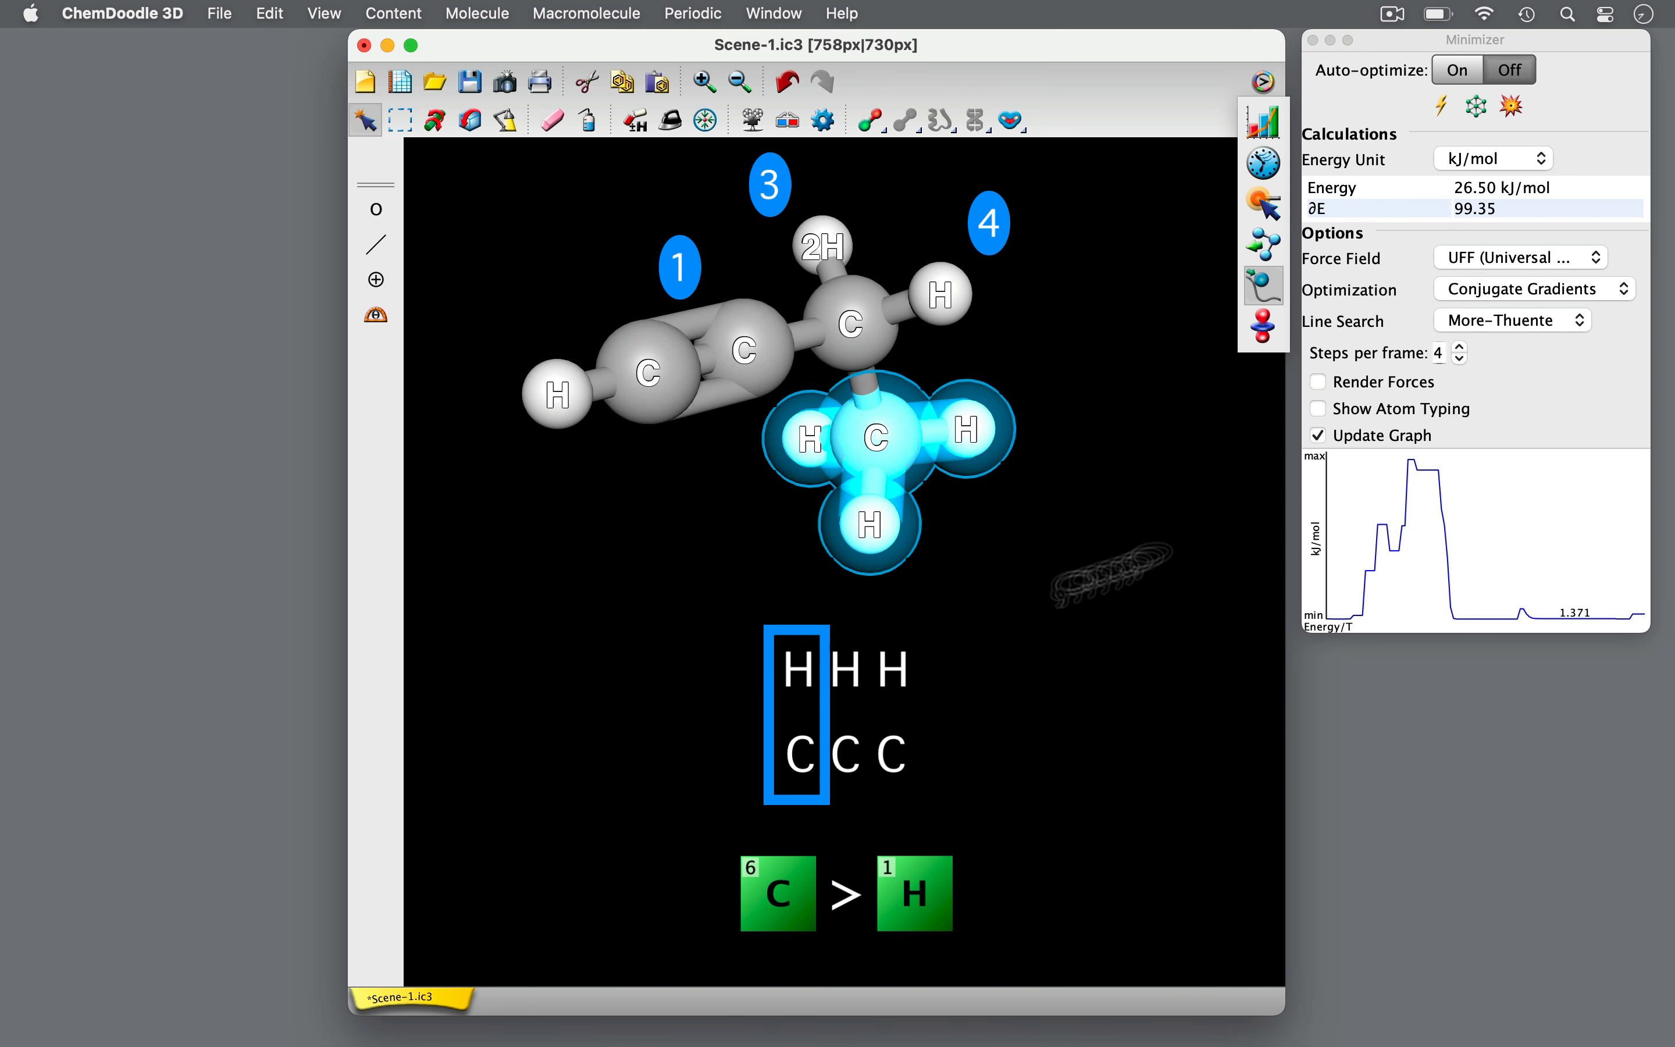
pyautogui.click(1261, 428)
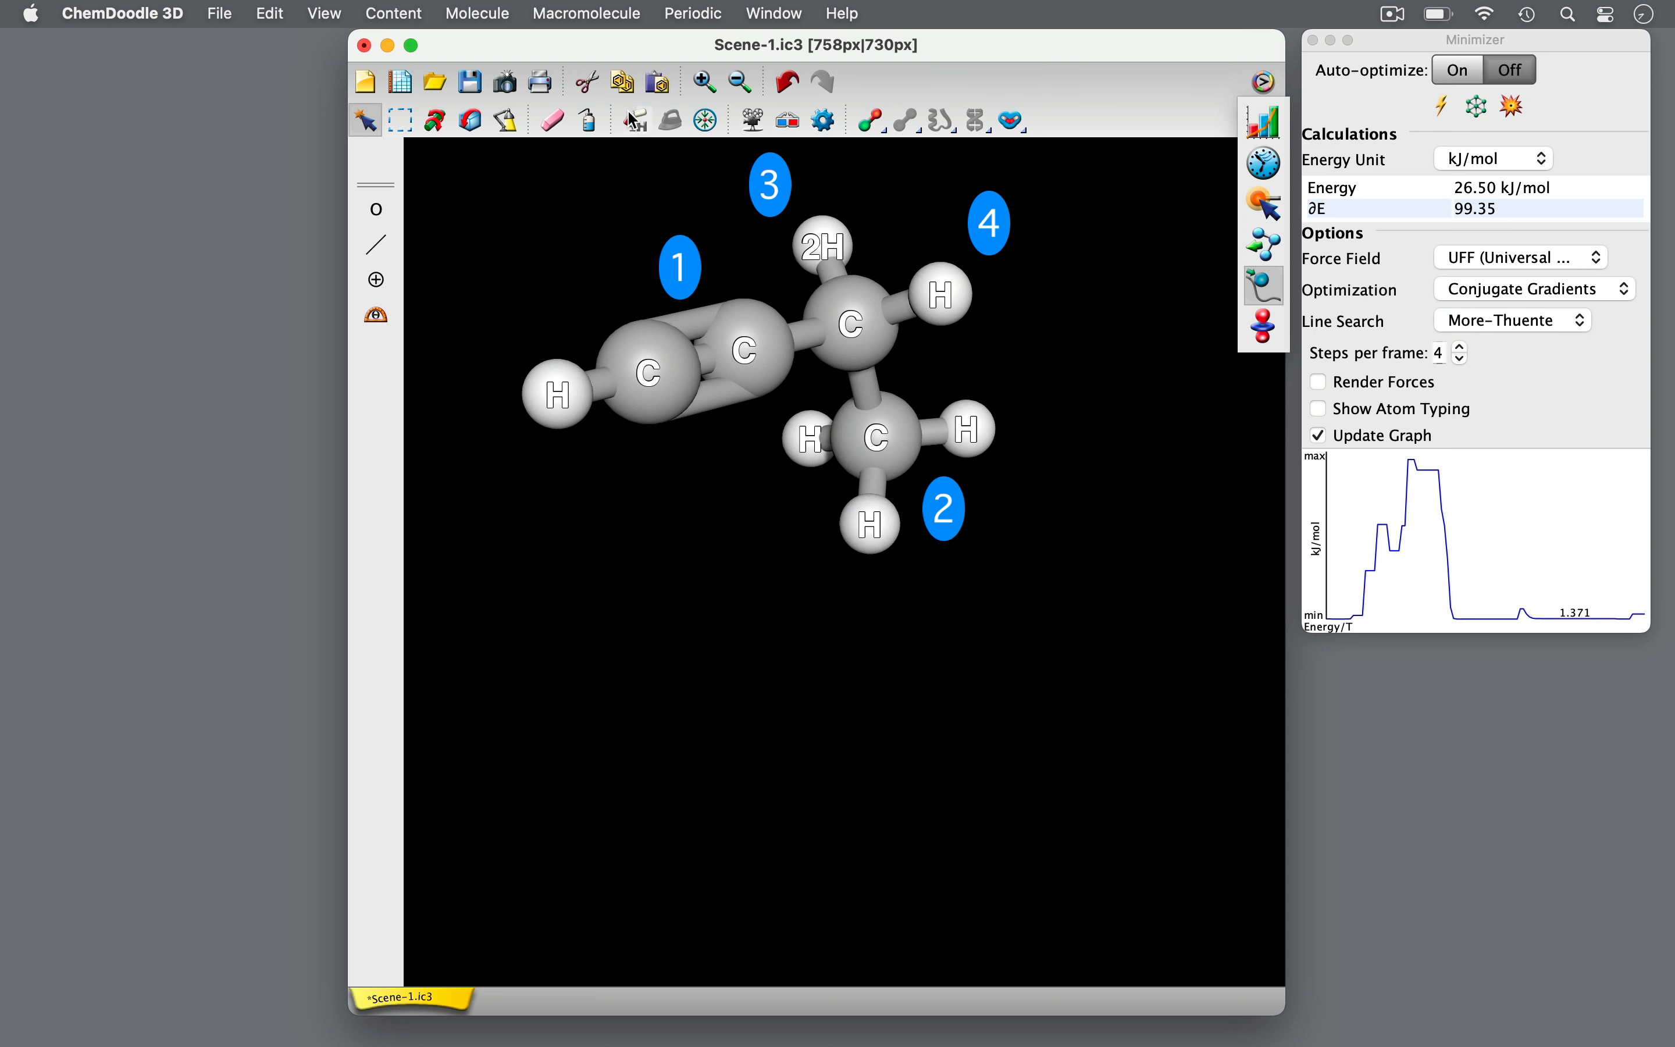
# - Remove the hydrogens except those on the stereocentre, and rotate the molecule so the plain hydrogen points away from the viewer
pyautogui.click(634, 116)
pyautogui.click(470, 120)
pyautogui.moveTo(1004, 233); pyautogui.dragTo(1015, 513)
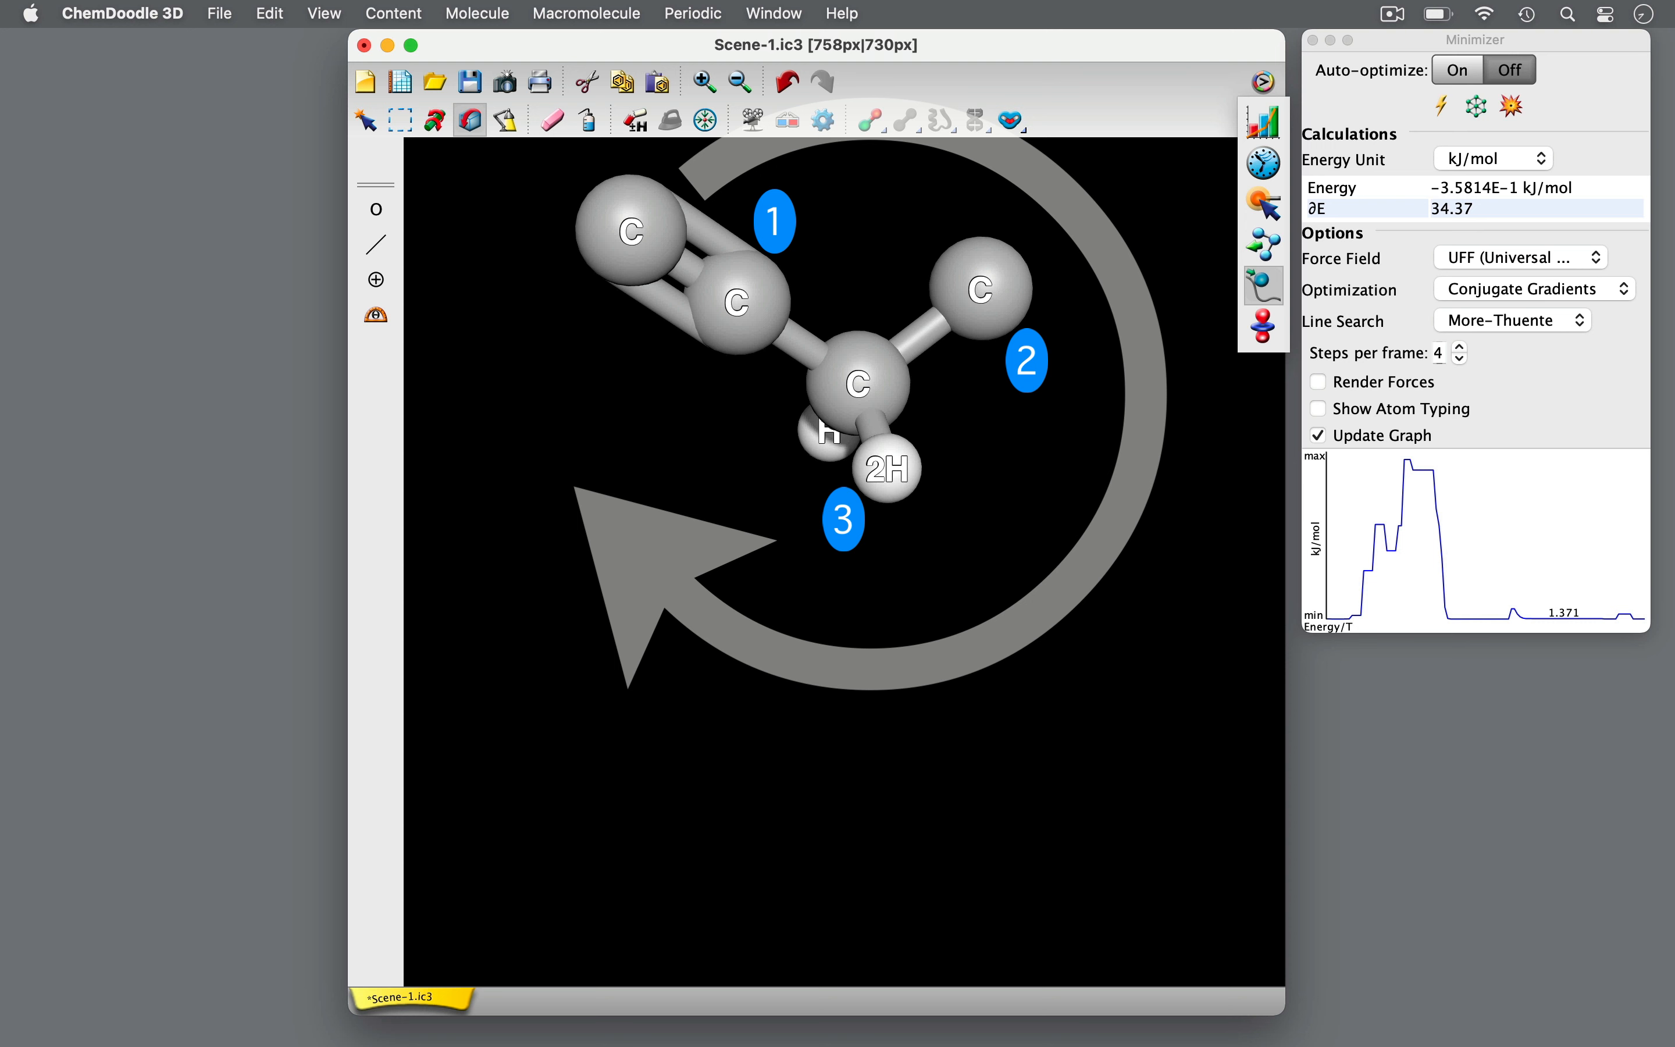
# - Assign the R/S (CIP) stereochemistry for the whole molecule
pyautogui.press('super+a')
pyautogui.click(477, 13)
pyautogui.moveTo(692, 278)
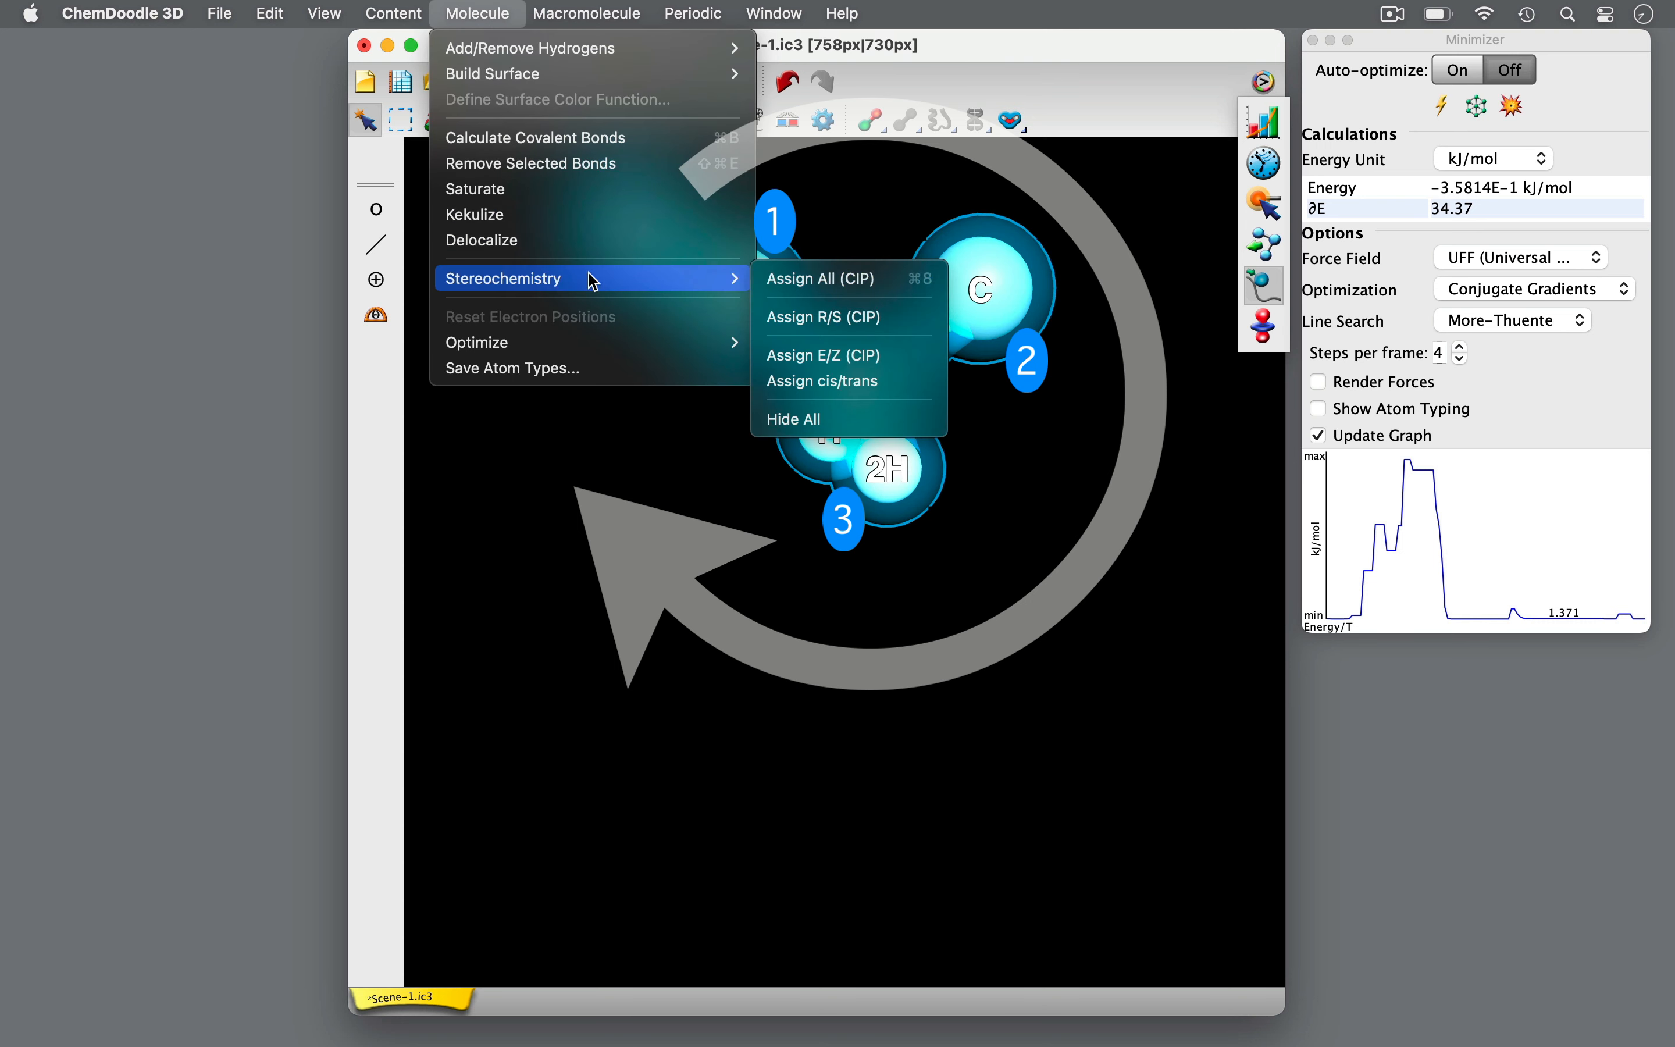
pyautogui.click(869, 318)
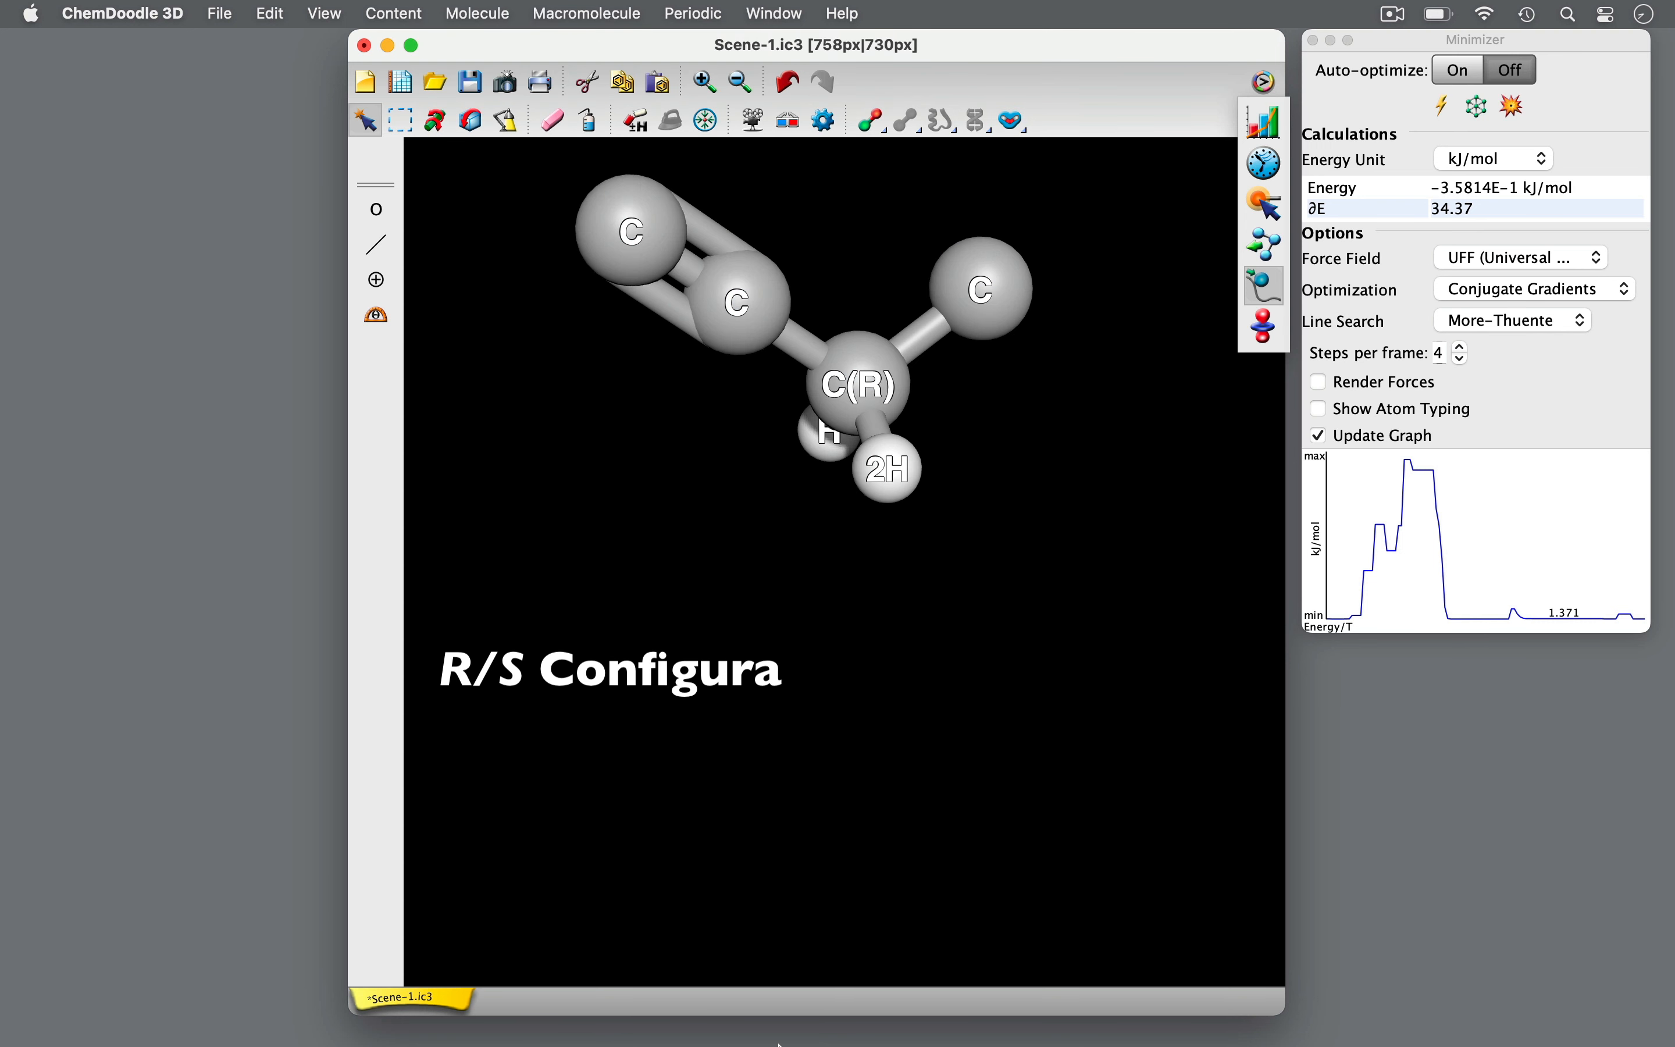